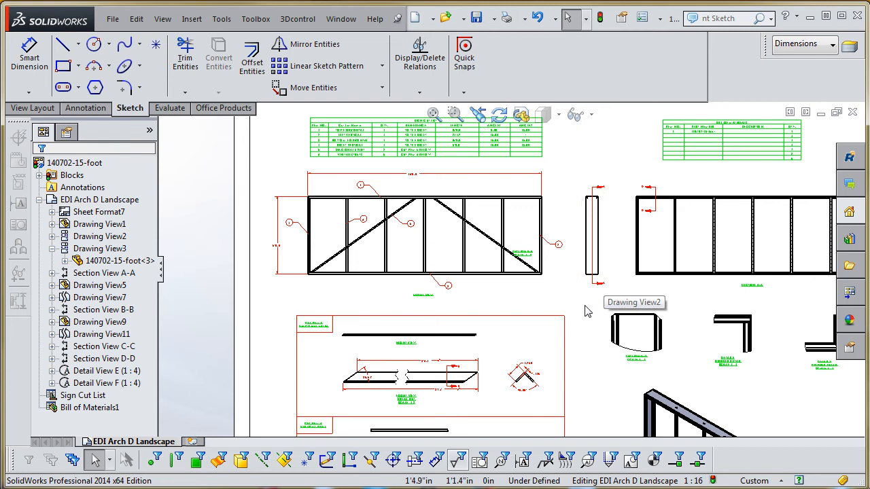
# - Select the FRONT VIEW note beneath the dimensioned frame elevation and inspect the front view with its item balloons
pyautogui.scroll(-4, 594, 275)
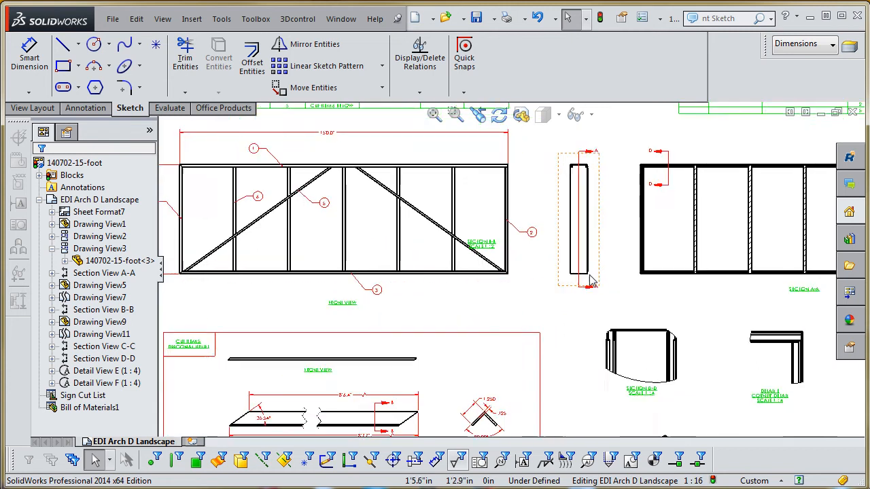
pyautogui.click(231, 306)
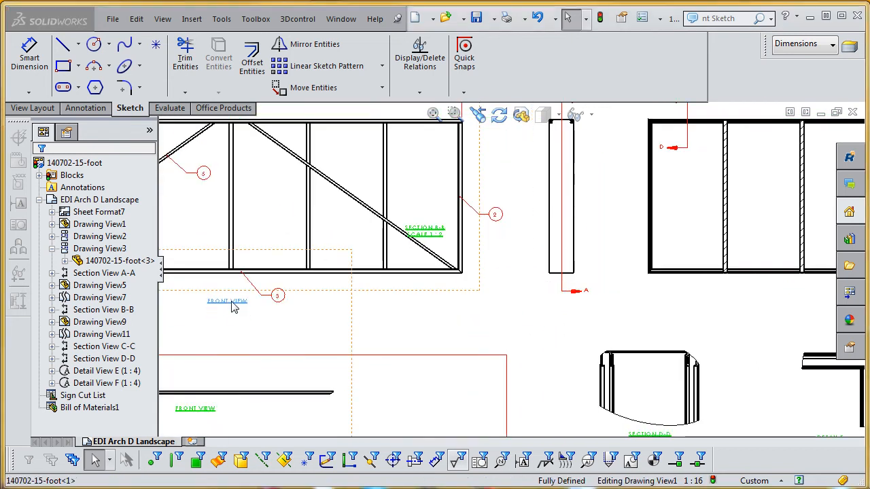
pyautogui.doubleClick(234, 306)
pyautogui.scroll(6, 347, 332)
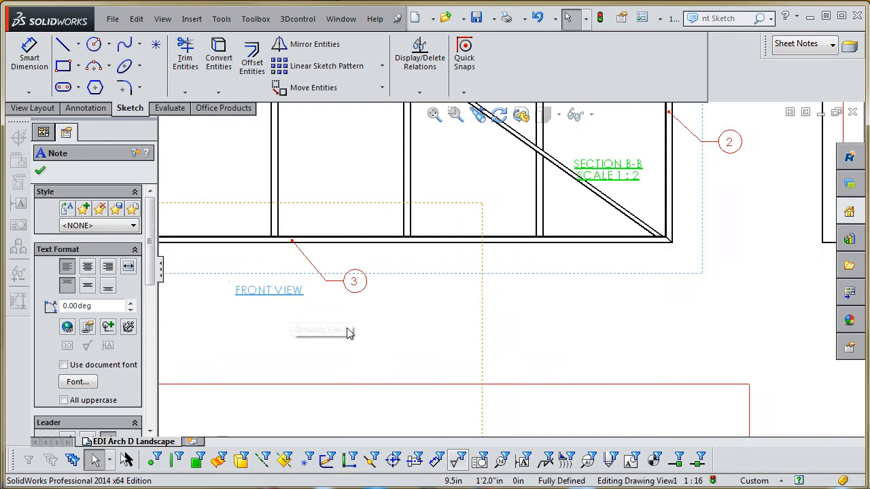
pyautogui.scroll(-4, 590, 278)
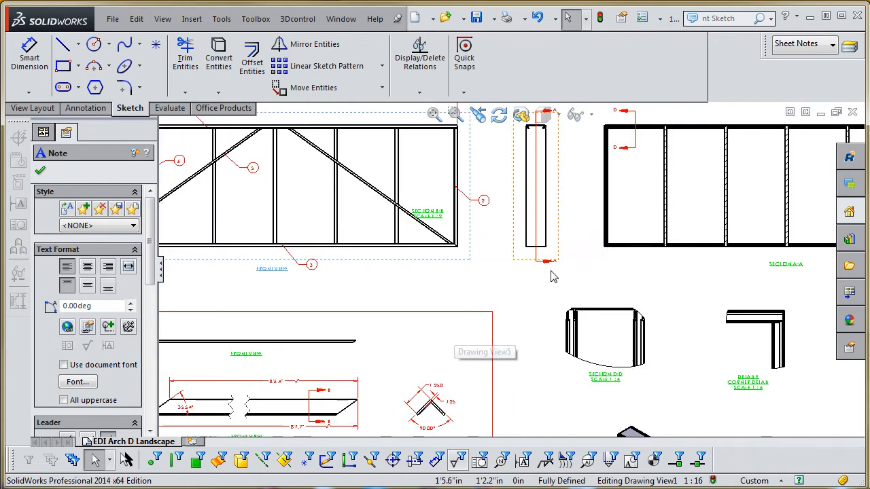
pyautogui.scroll(3, 554, 280)
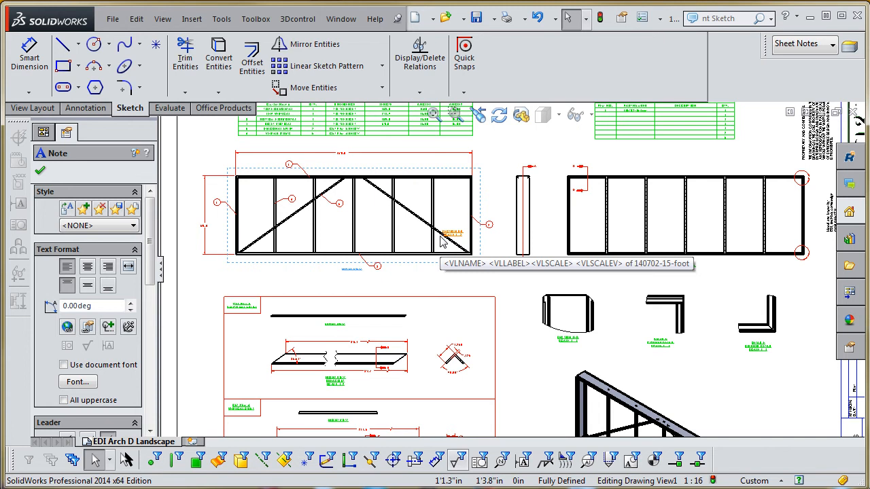
# - Examine Section A-A, including its hatched vertical struts, the D-D cutting line and the circled corners of details E and F
pyautogui.scroll(-4, 599, 232)
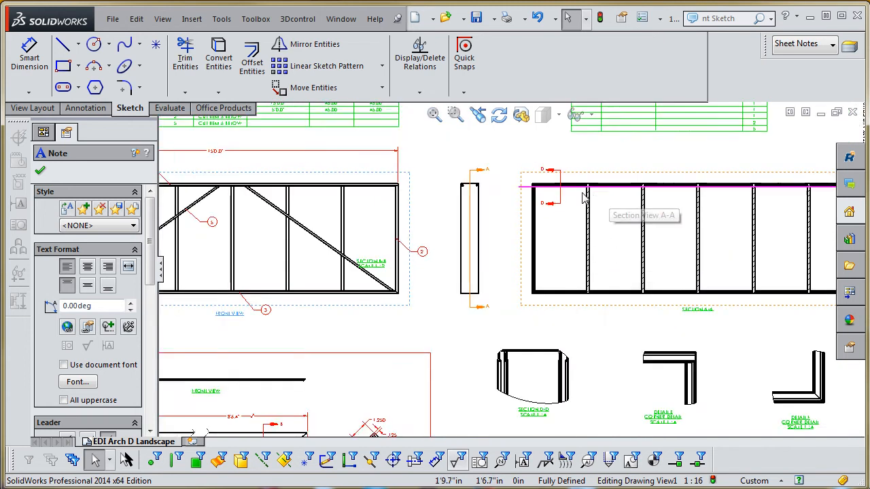
pyautogui.scroll(-4, 521, 250)
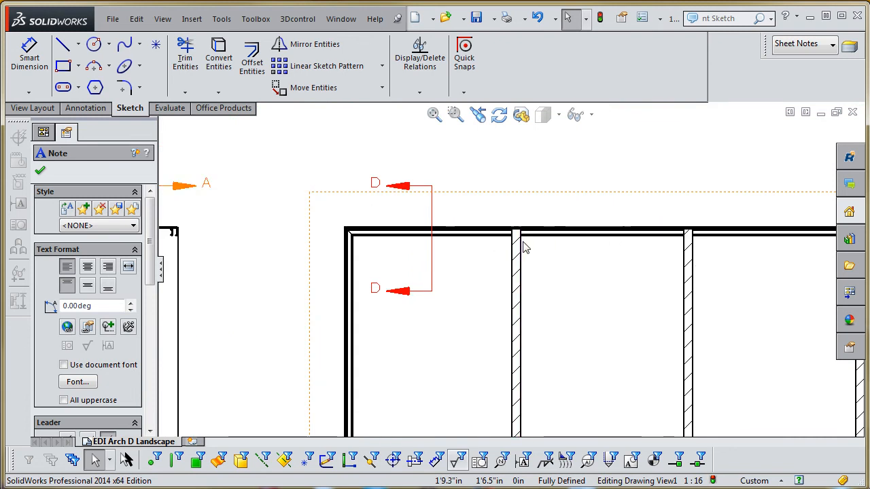
pyautogui.scroll(3, 521, 262)
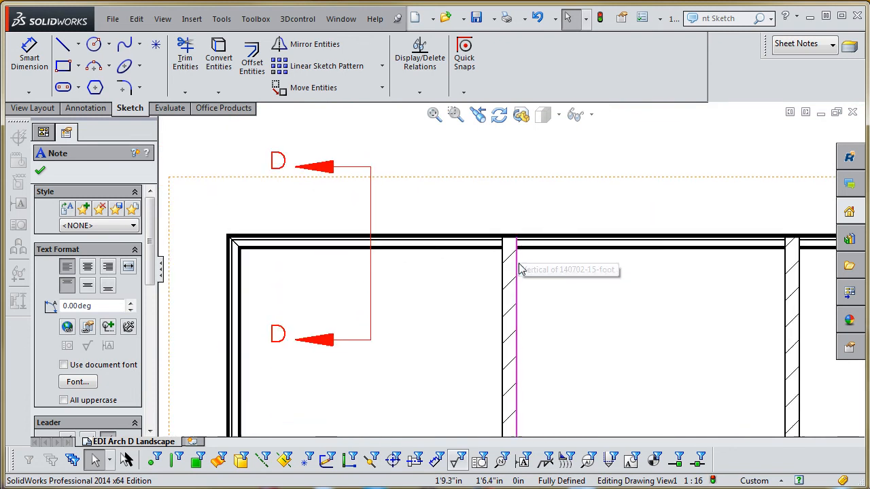
pyautogui.scroll(-3, 514, 258)
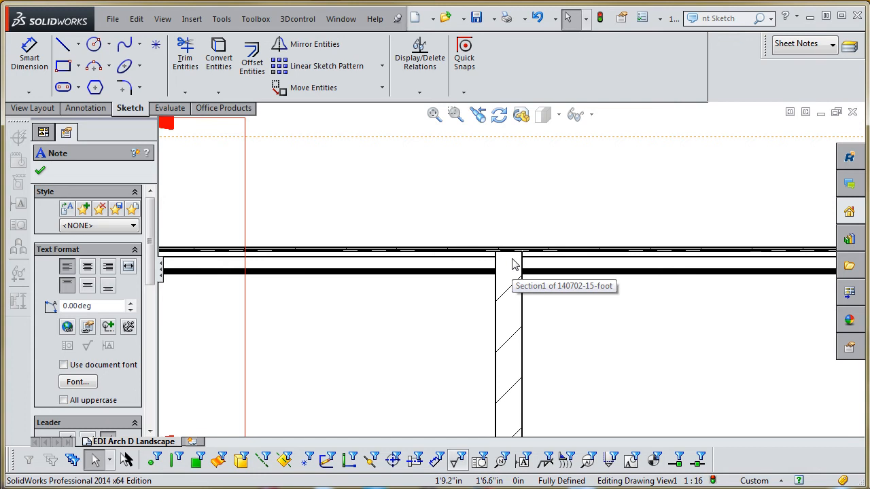
pyautogui.scroll(5, 513, 264)
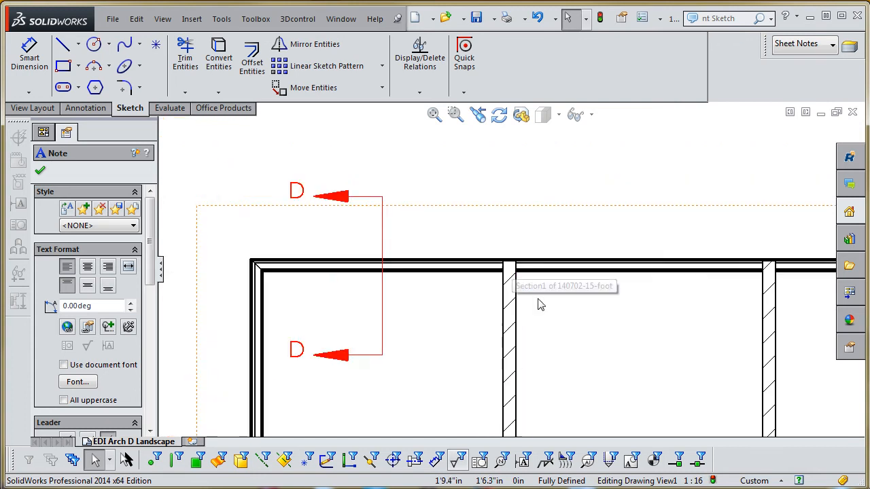
pyautogui.scroll(-3, 435, 276)
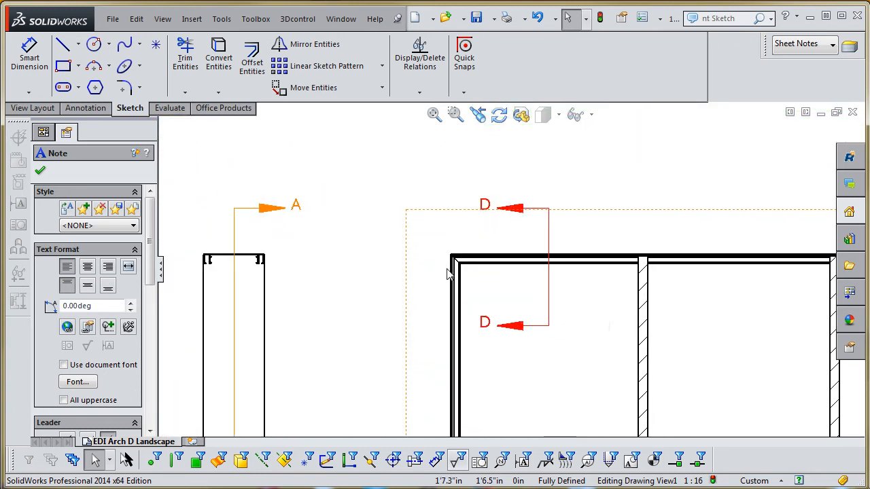
pyautogui.scroll(6, 445, 276)
pyautogui.scroll(-3, 715, 324)
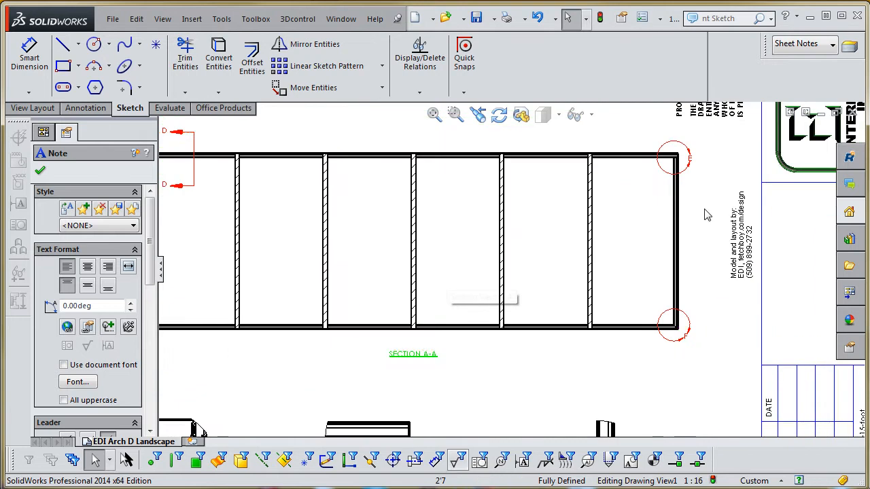
pyautogui.scroll(-2, 715, 325)
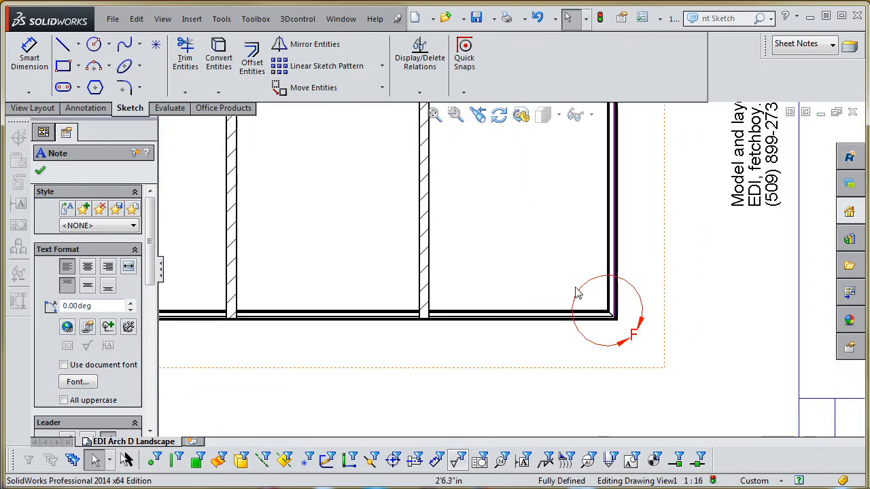
pyautogui.scroll(3, 617, 315)
pyautogui.scroll(-3, 520, 228)
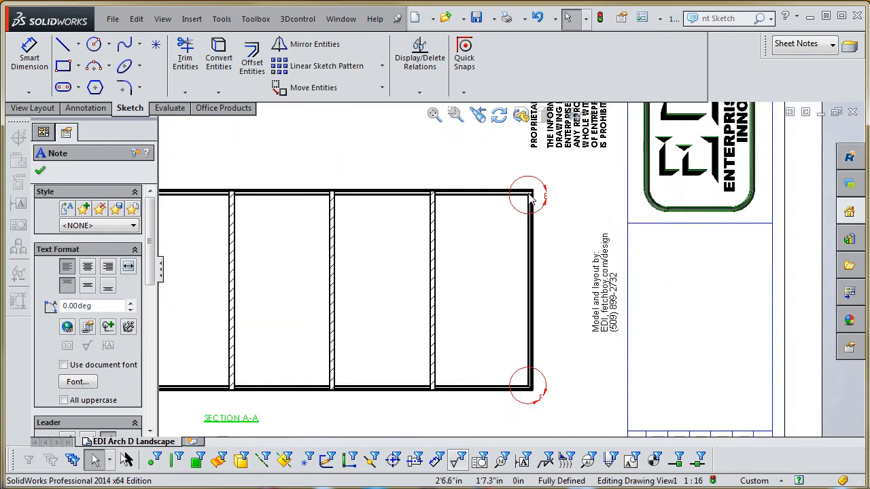
pyautogui.scroll(4, 537, 238)
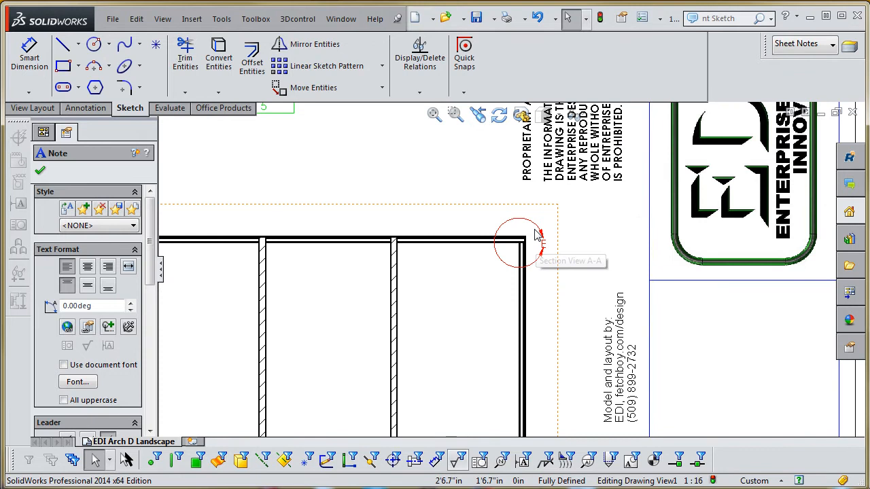
# - Inspect the enlarged corner details E and F and the Section D-D view below Section A-A
pyautogui.scroll(-3, 404, 355)
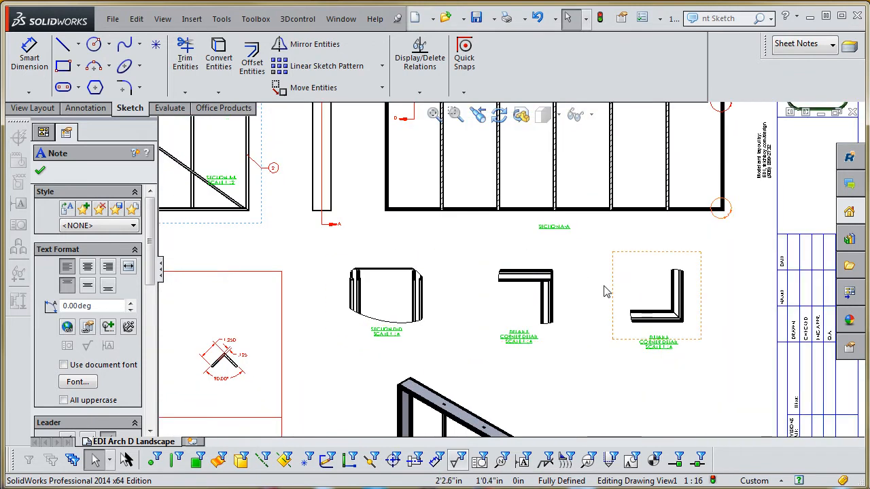
pyautogui.scroll(-3, 551, 292)
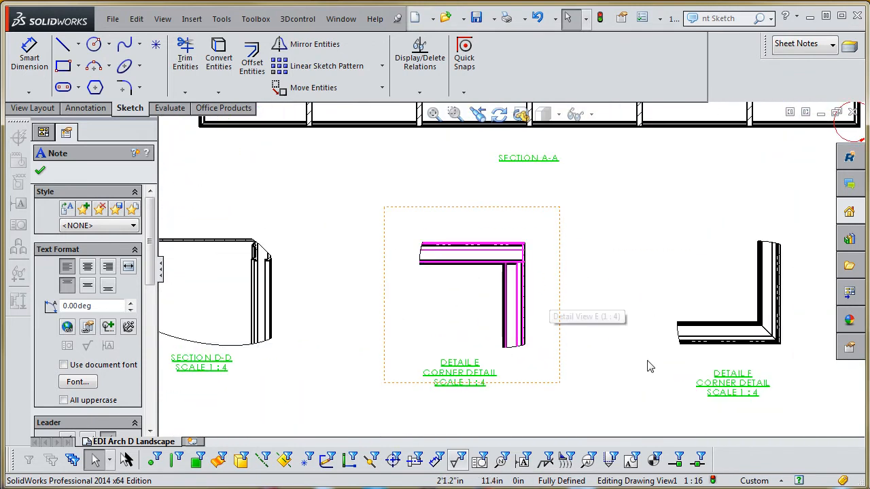
pyautogui.scroll(3, 748, 360)
pyautogui.scroll(-4, 367, 275)
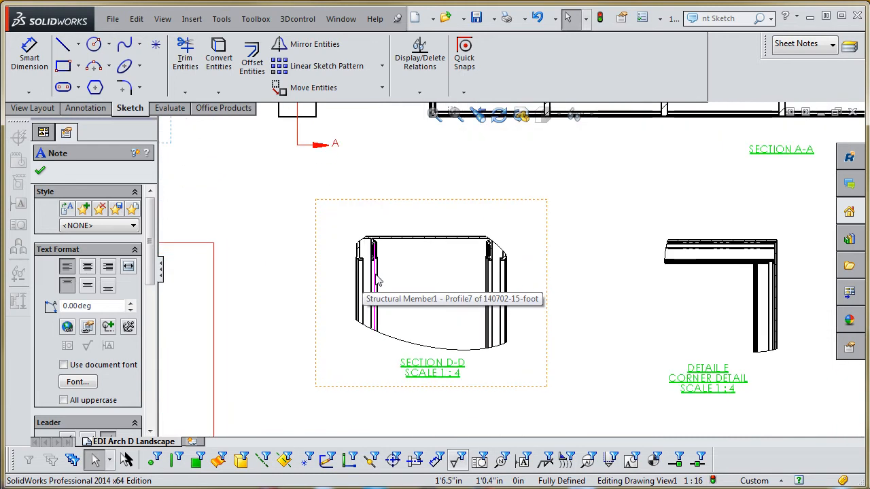
pyautogui.scroll(5, 469, 283)
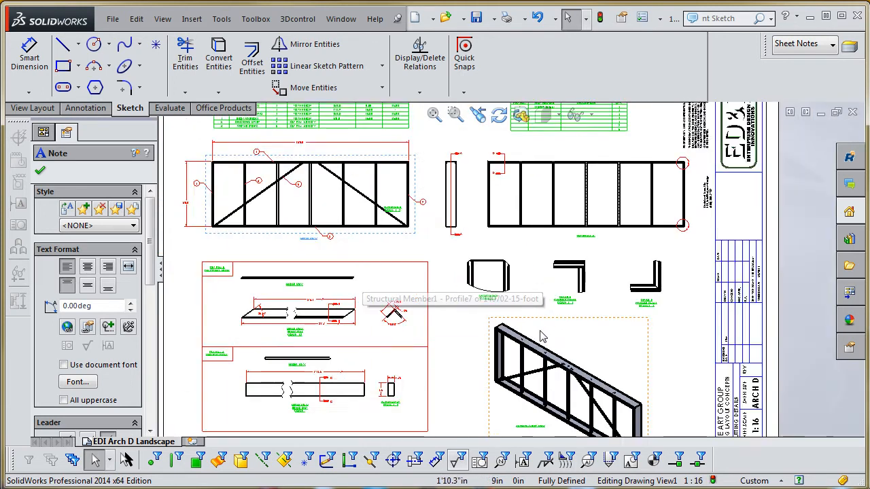
# - Review the overall sheet layout and inspect the shaded axonometric view of the frame
pyautogui.scroll(2, 539, 338)
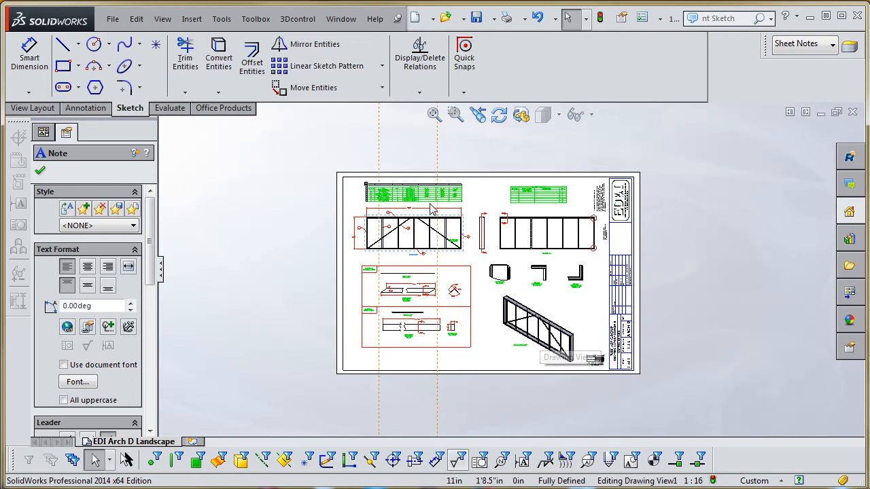
pyautogui.scroll(-2, 544, 337)
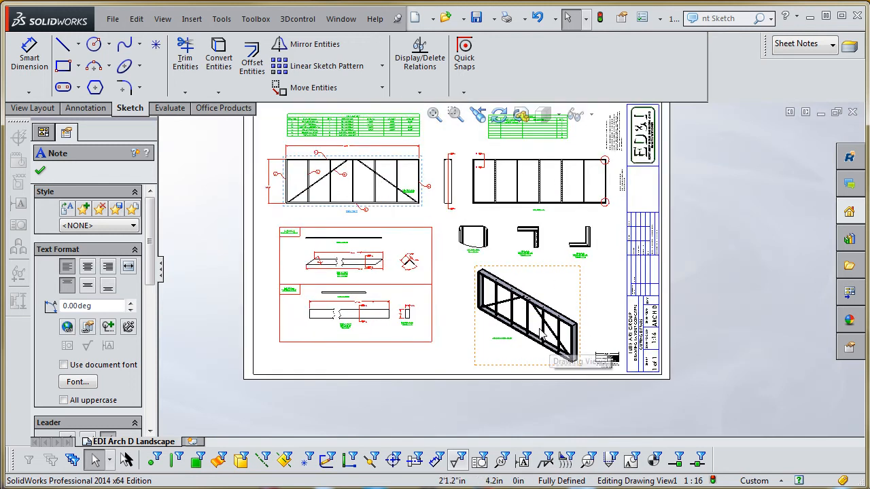
pyautogui.scroll(-1, 537, 331)
pyautogui.scroll(-1, 537, 331)
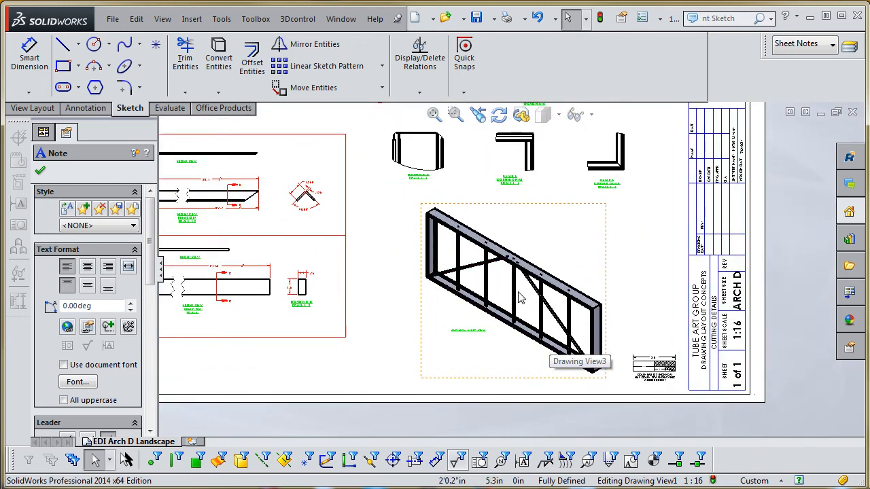
pyautogui.scroll(-1, 526, 343)
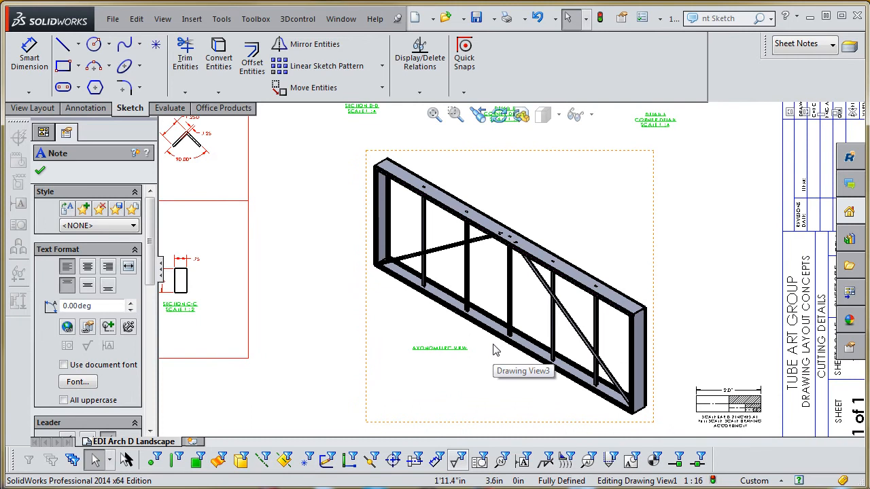
pyautogui.scroll(5, 495, 351)
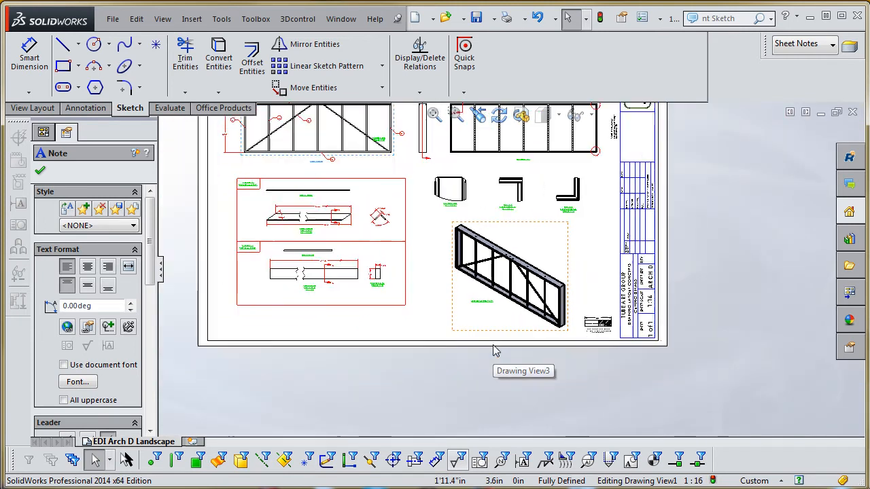
# - Read the sign cut list table above the front view, checking its item names, quantities, references, lengths and angles
pyautogui.scroll(-5, 480, 213)
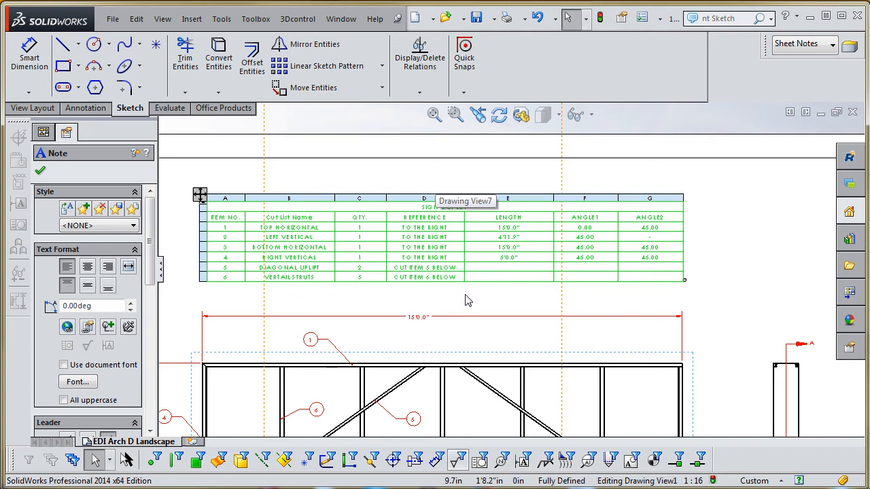
pyautogui.scroll(-3, 442, 253)
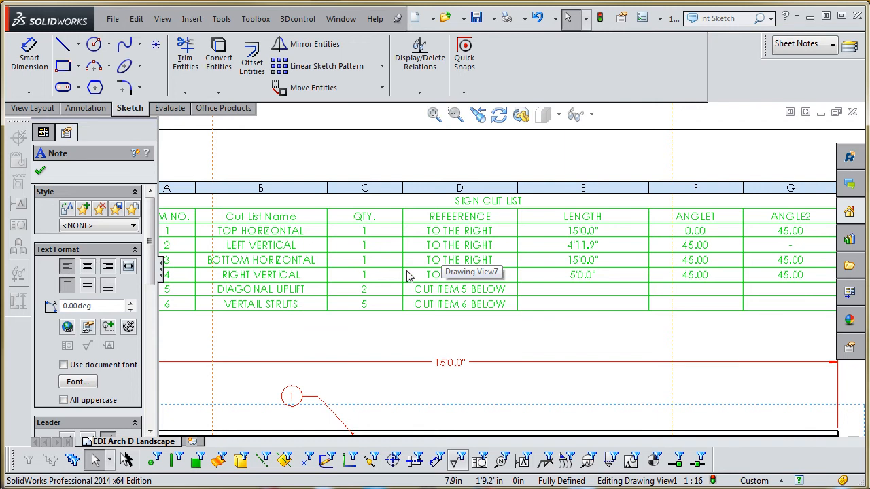
pyautogui.scroll(1, 435, 266)
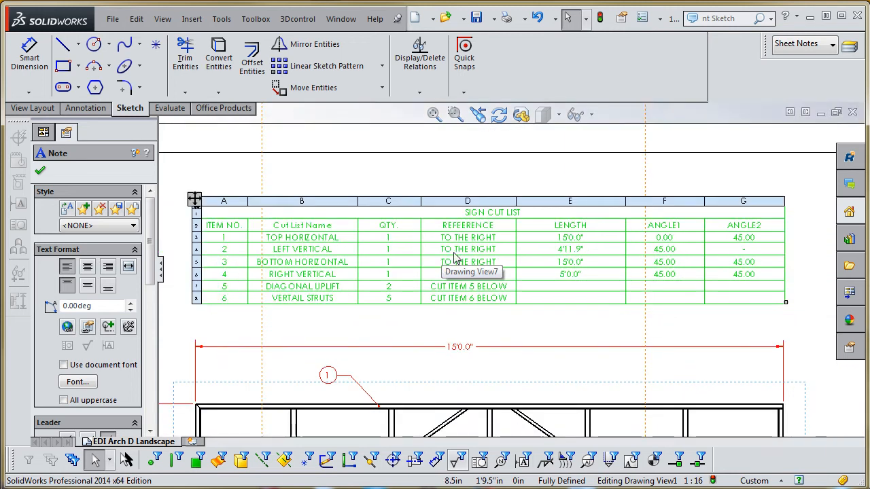
pyautogui.scroll(1, 553, 279)
pyautogui.scroll(-1, 492, 245)
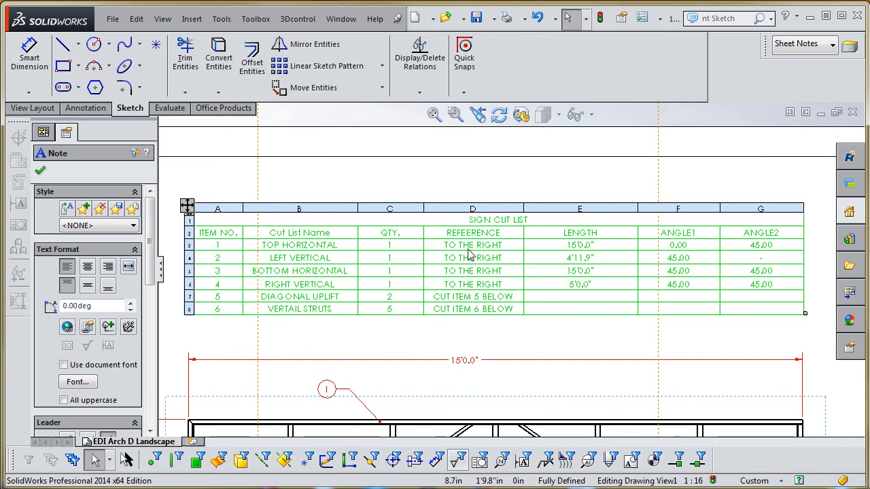
pyautogui.scroll(2, 499, 292)
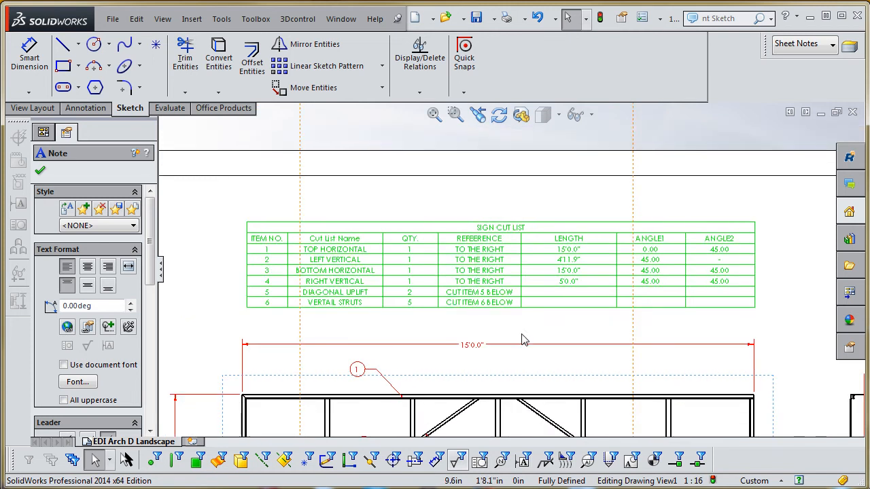
pyautogui.scroll(-2, 512, 256)
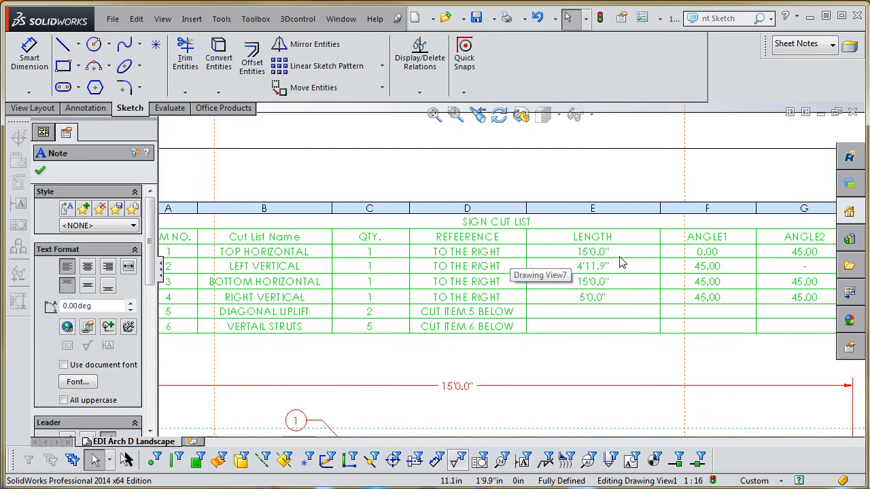
pyautogui.scroll(2, 622, 263)
pyautogui.scroll(-2, 612, 267)
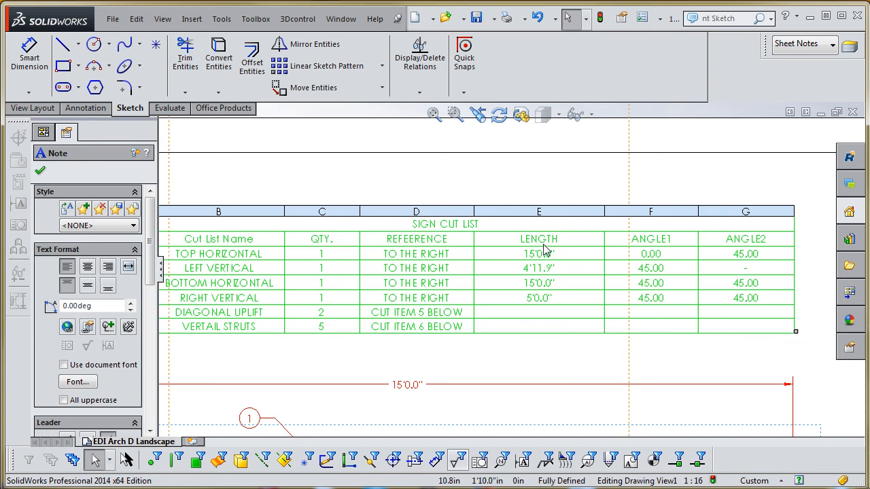
pyautogui.scroll(4, 545, 258)
pyautogui.scroll(-2, 490, 265)
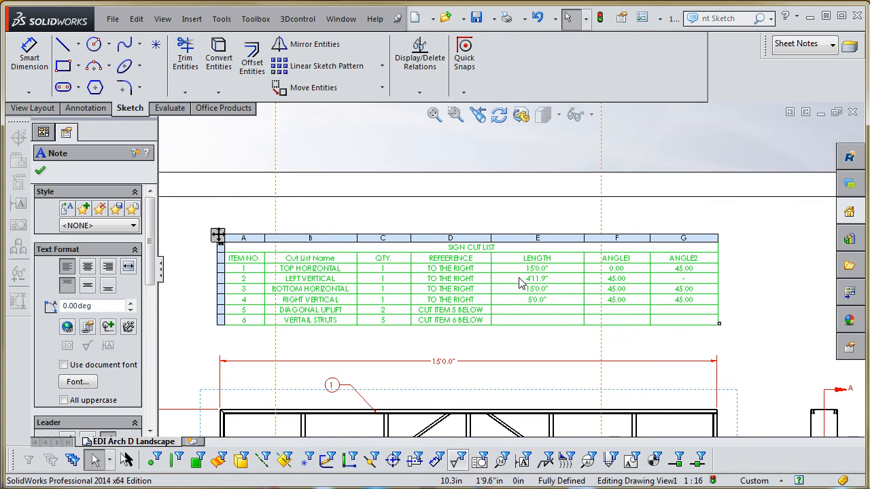
pyautogui.scroll(3, 522, 282)
pyautogui.scroll(-3, 534, 297)
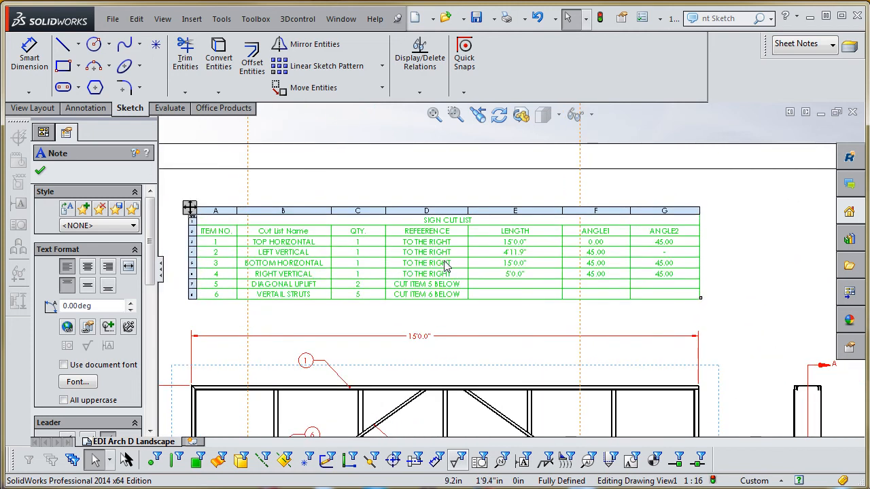
# - Examine the bill of materials table above Section A-A
pyautogui.scroll(4, 445, 267)
pyautogui.scroll(-4, 610, 258)
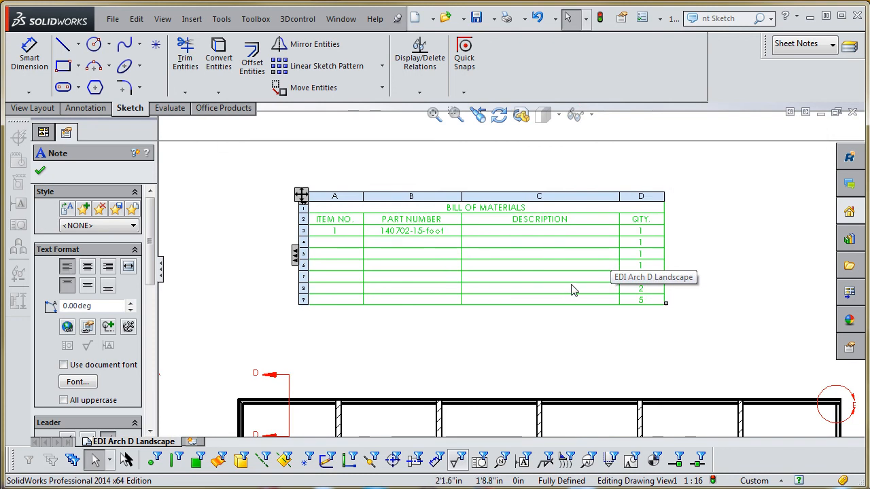
pyautogui.scroll(4, 543, 326)
pyautogui.scroll(-3, 510, 360)
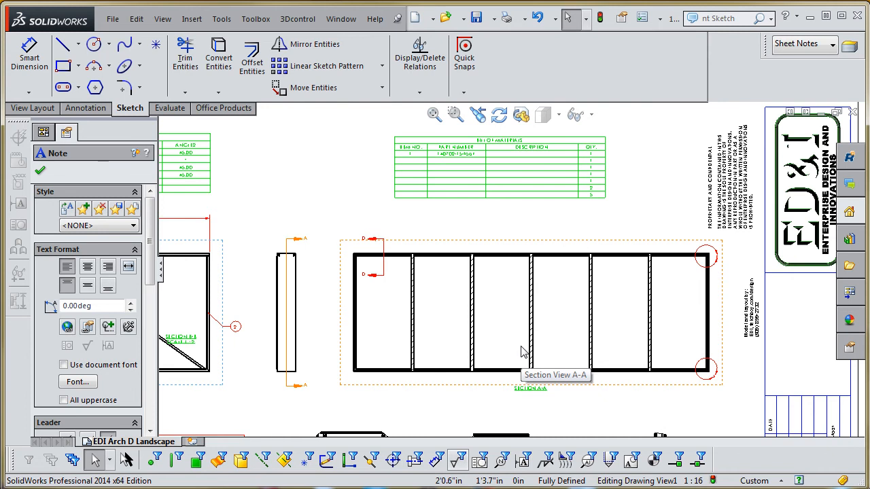
# - Check the part number and quantity columns of the bill of materials, and view the whole sheet
pyautogui.scroll(-3, 487, 156)
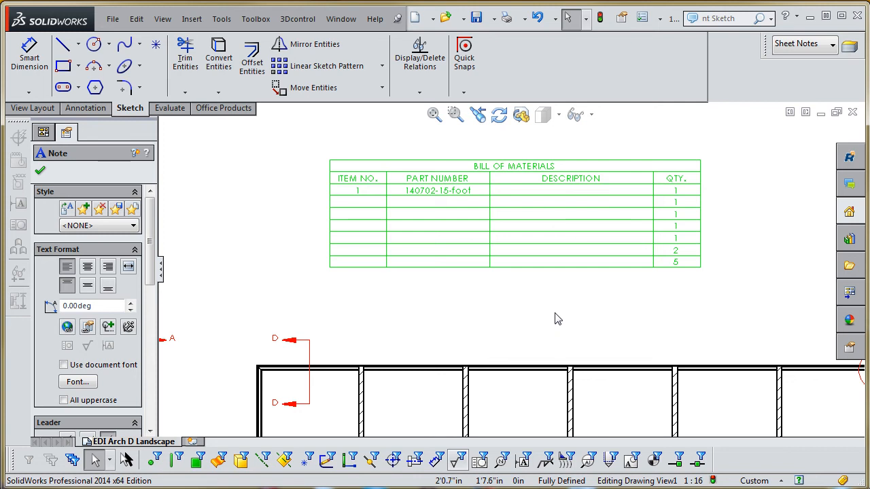
pyautogui.scroll(5, 556, 316)
pyautogui.scroll(3, 531, 294)
pyautogui.scroll(-5, 421, 353)
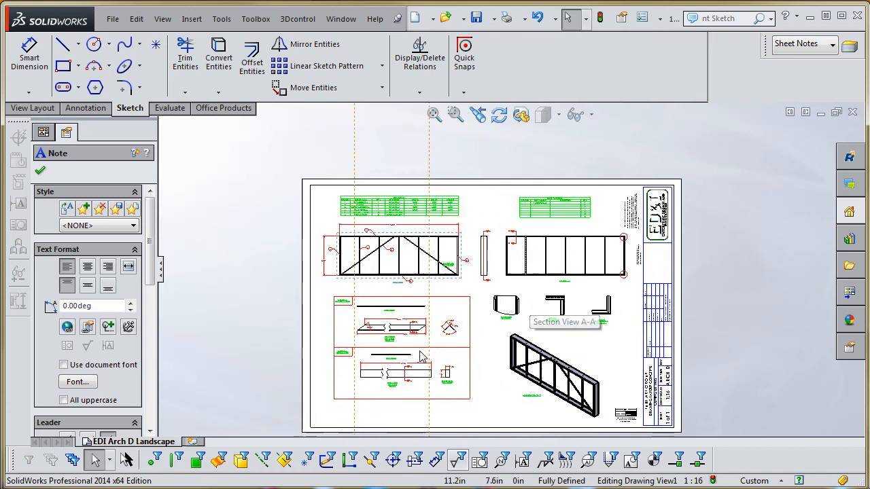
# - Read the sign cut list rows, focusing on the references for the diagonal uplift and vertical struts
pyautogui.scroll(1, 421, 352)
pyautogui.scroll(-6, 419, 188)
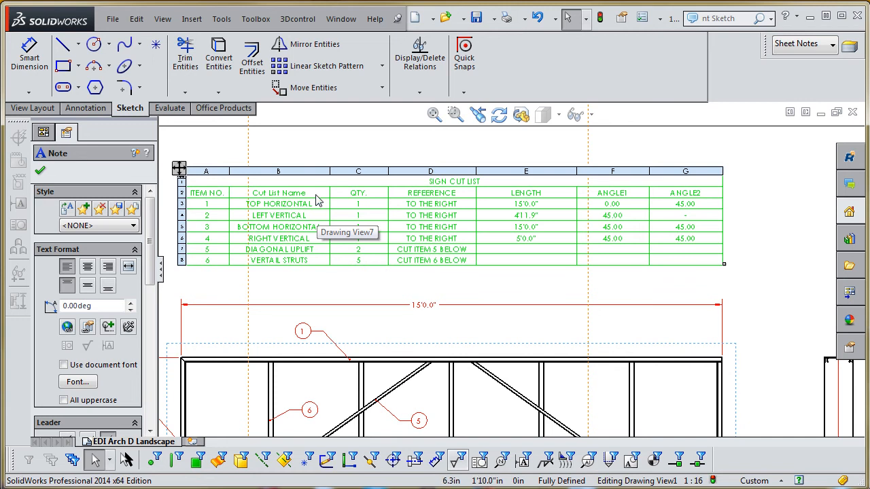
pyautogui.scroll(-3, 326, 250)
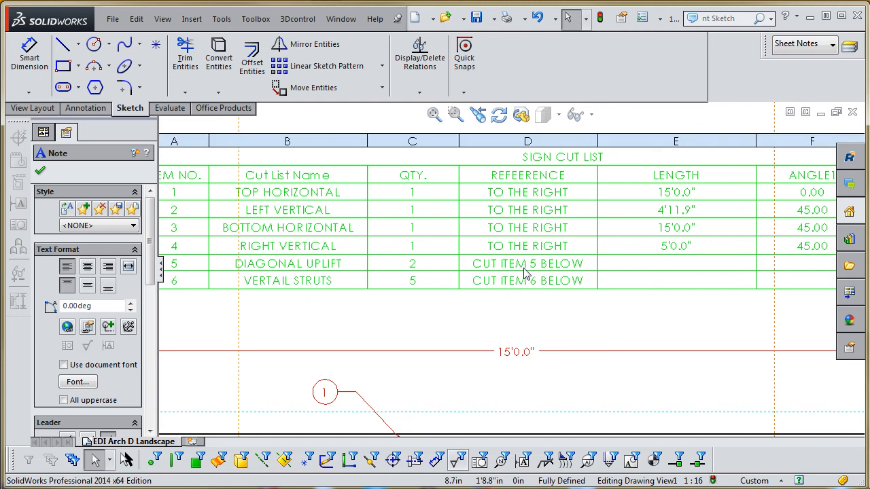
pyautogui.scroll(5, 541, 288)
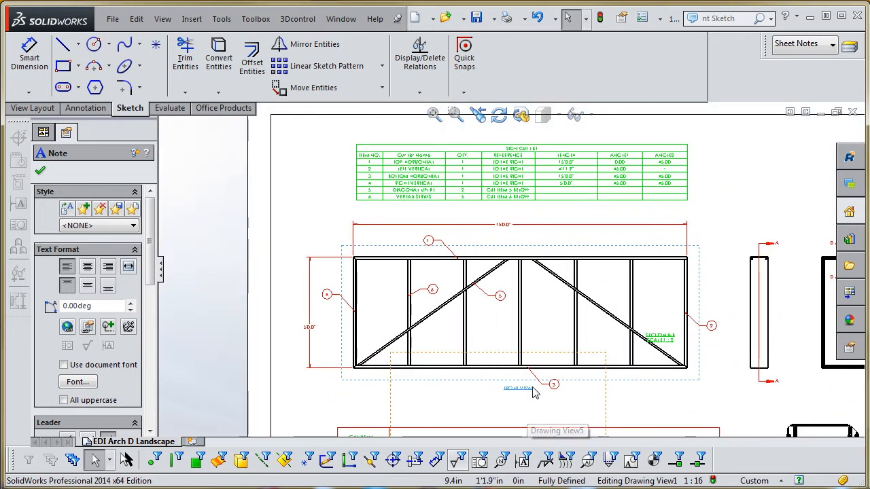
# - Examine item balloons 1 to 6 on the front view and the frame members they point to
pyautogui.scroll(-2, 551, 376)
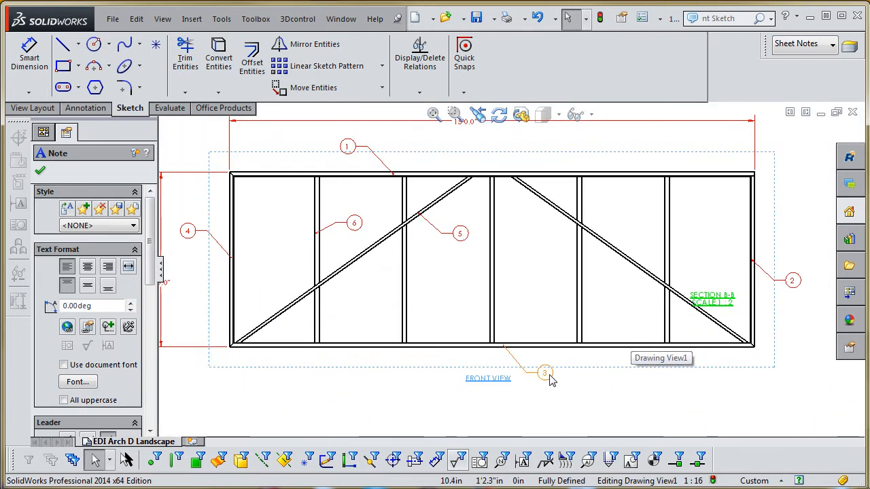
pyautogui.scroll(4, 466, 282)
pyautogui.scroll(-2, 467, 246)
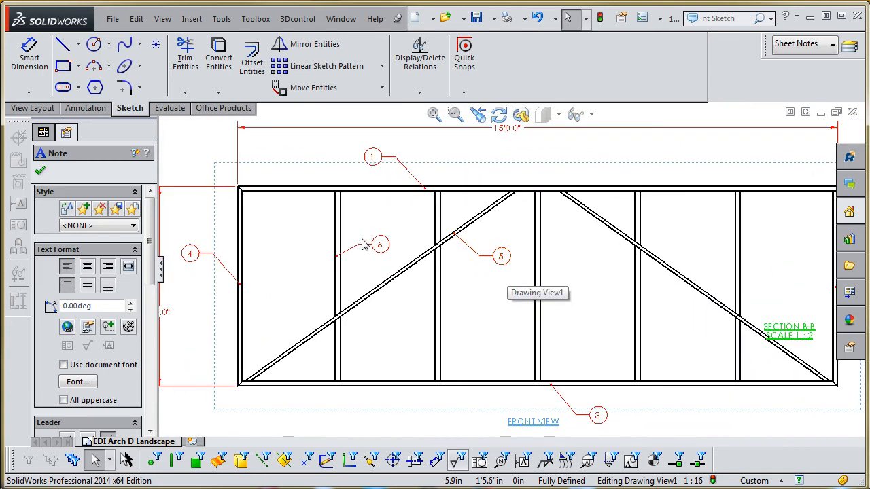
pyautogui.scroll(2, 380, 255)
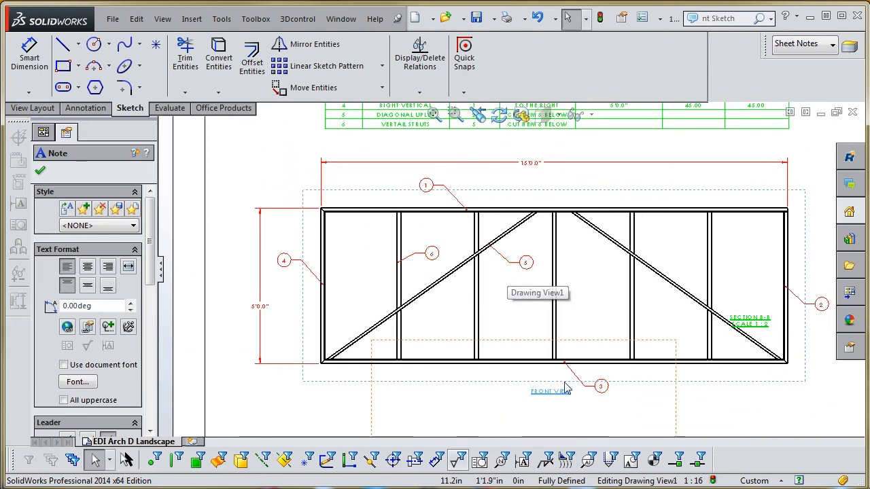
pyautogui.scroll(1, 609, 381)
pyautogui.scroll(3, 609, 382)
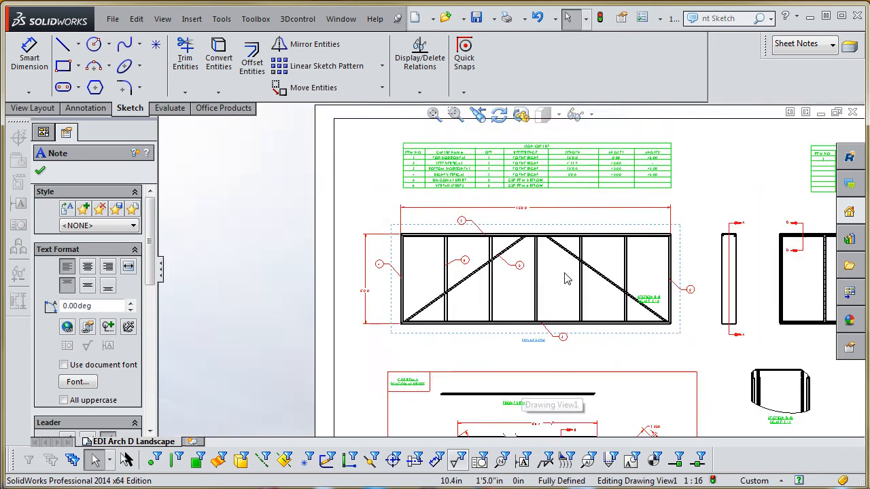
pyautogui.scroll(-4, 568, 280)
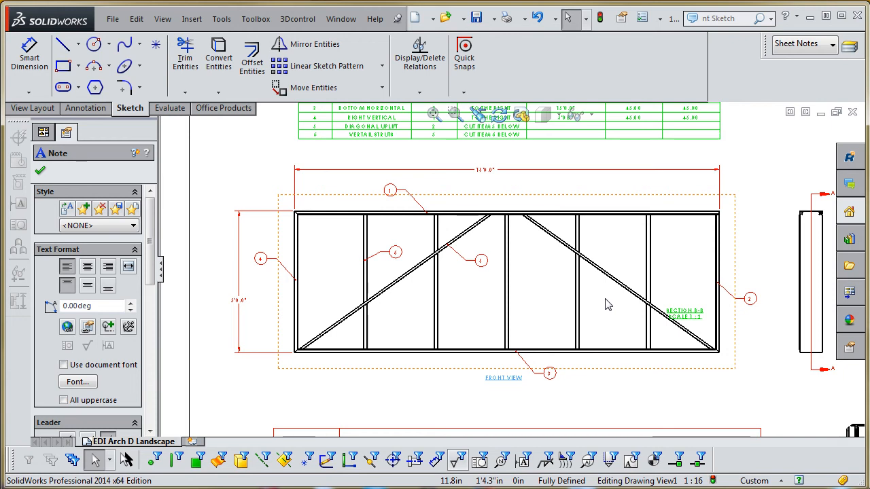
pyautogui.scroll(-3, 585, 296)
pyautogui.scroll(2, 553, 278)
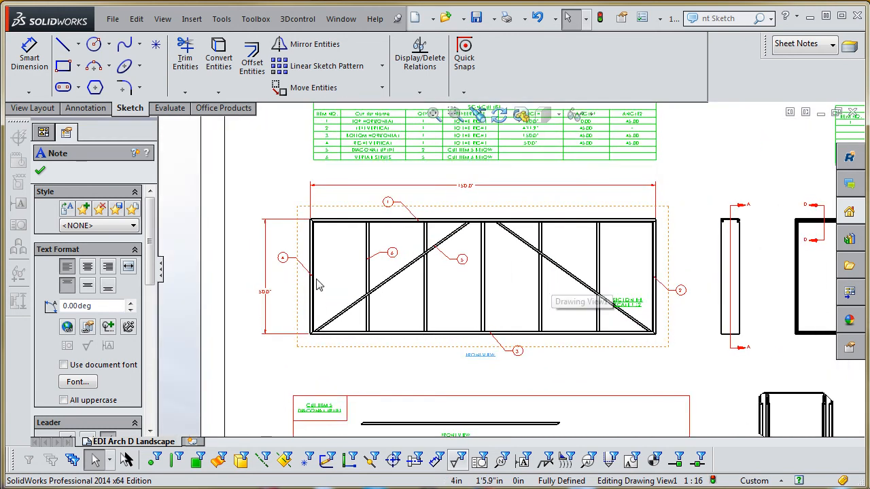
pyautogui.scroll(-2, 543, 305)
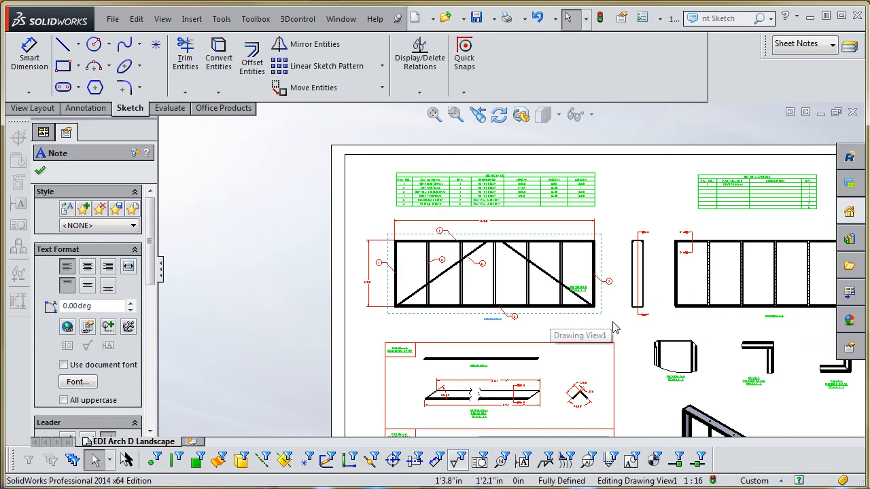
# - Review the sheet layout and check the cut list references to the Cut Item 5 and Cut Item 6 details
pyautogui.scroll(-3, 614, 327)
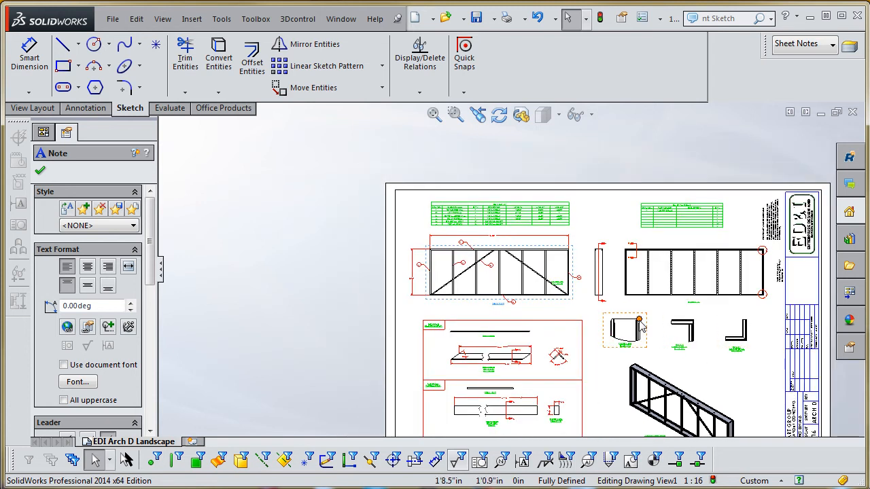
pyautogui.scroll(2, 500, 293)
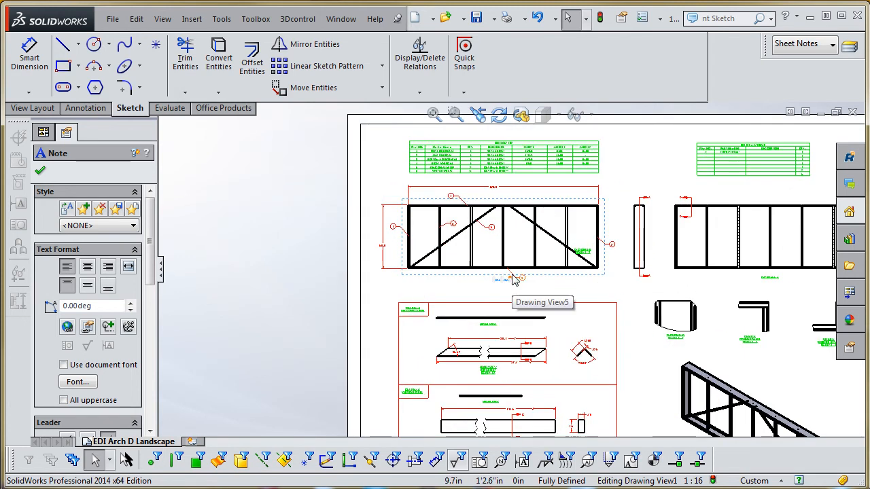
pyautogui.scroll(-2, 574, 364)
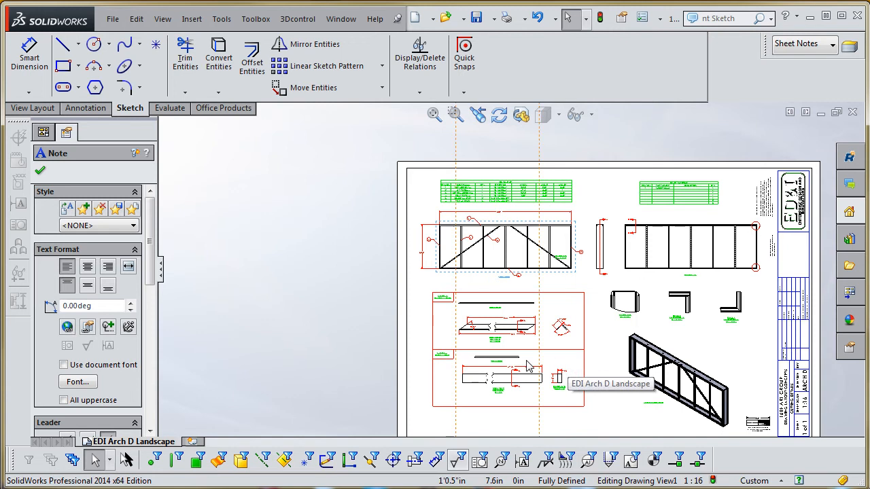
pyautogui.scroll(5, 530, 246)
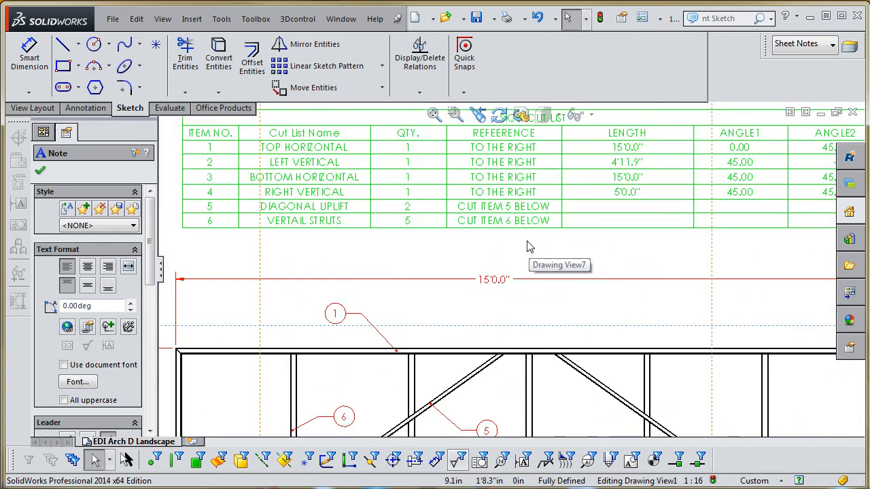
pyautogui.scroll(-1, 528, 243)
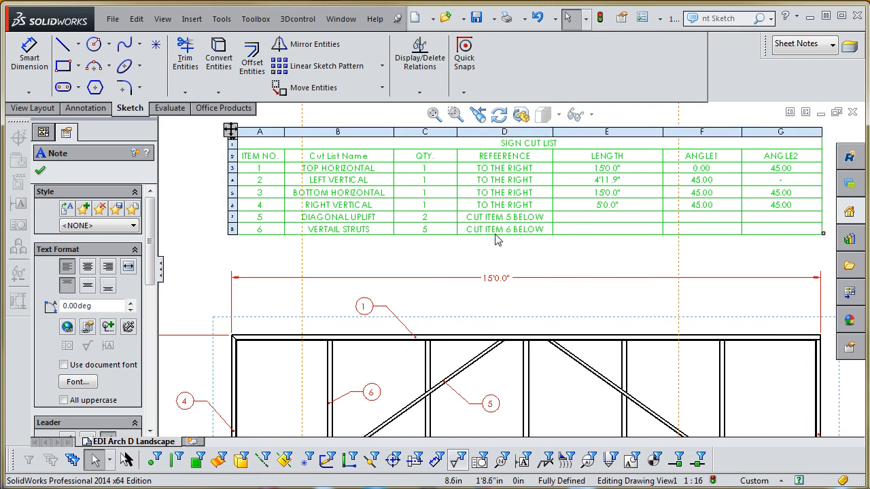
pyautogui.scroll(-5, 503, 233)
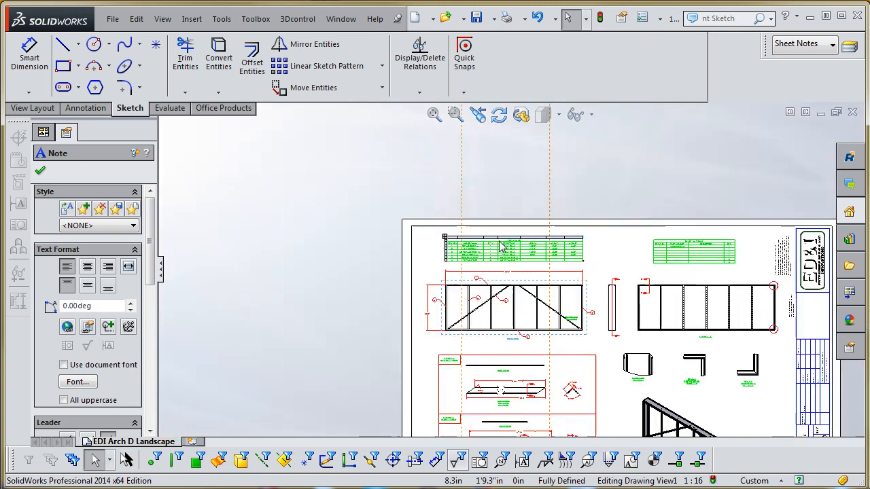
# - Inspect the Cut Item 5 diagonal uplift detail, including its break-out view's lengths, end angle and angle-profile section
pyautogui.scroll(6, 506, 209)
pyautogui.scroll(2, 507, 209)
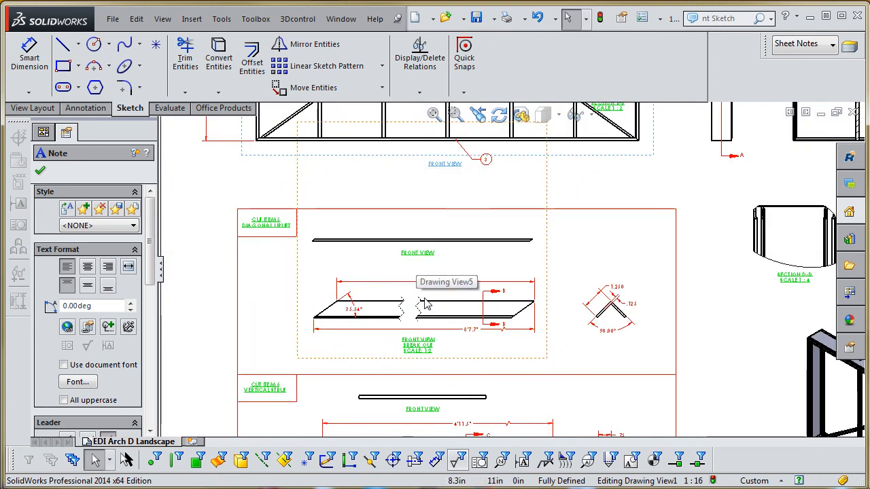
pyautogui.scroll(3, 430, 352)
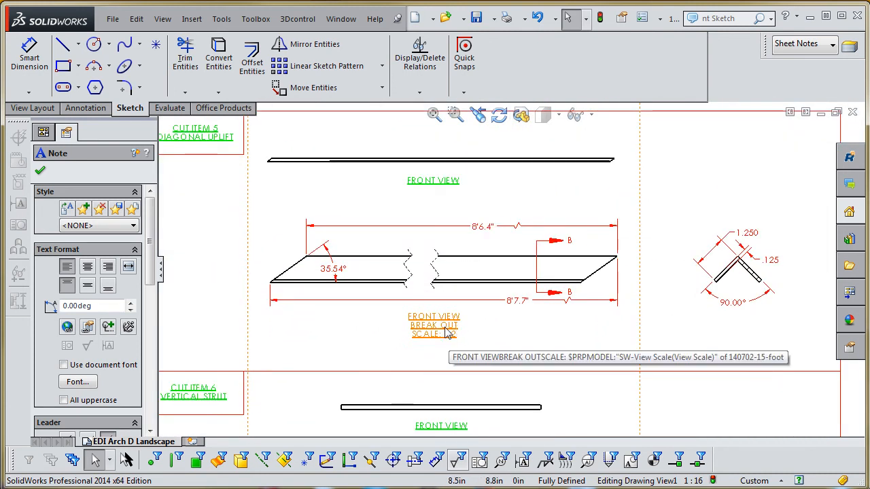
pyautogui.scroll(-3, 445, 338)
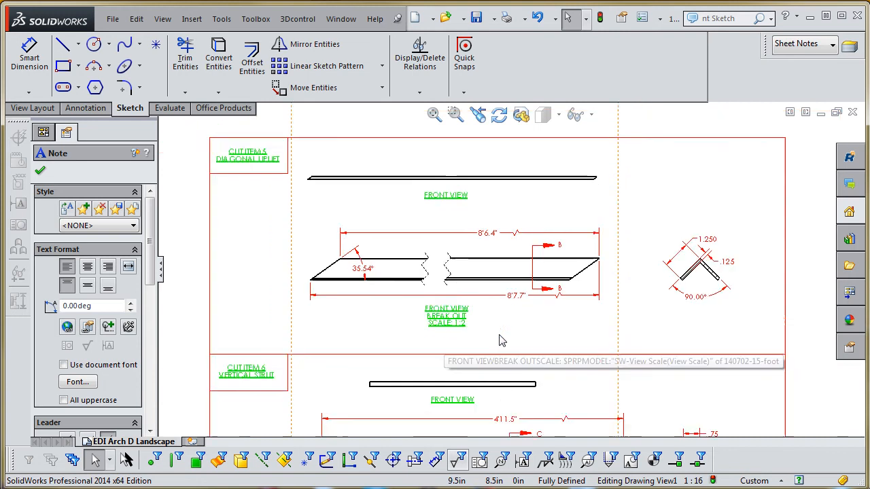
pyautogui.scroll(-2, 478, 297)
pyautogui.scroll(3, 478, 297)
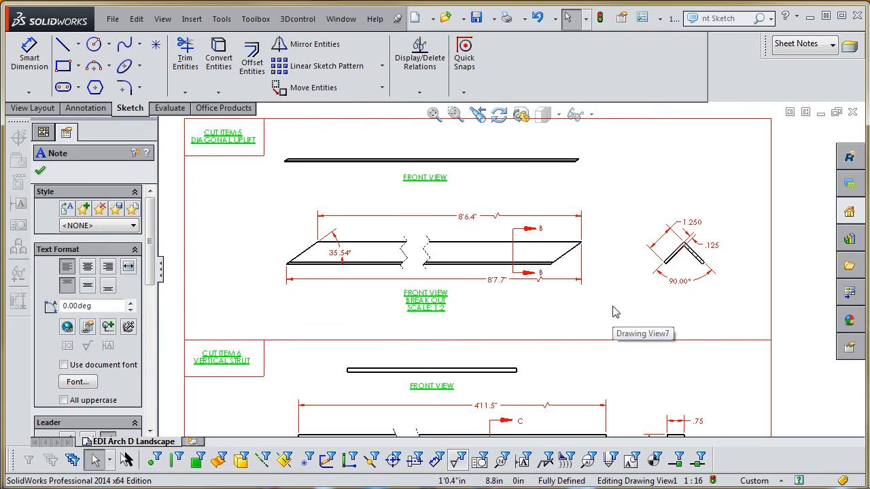
pyautogui.scroll(-4, 612, 311)
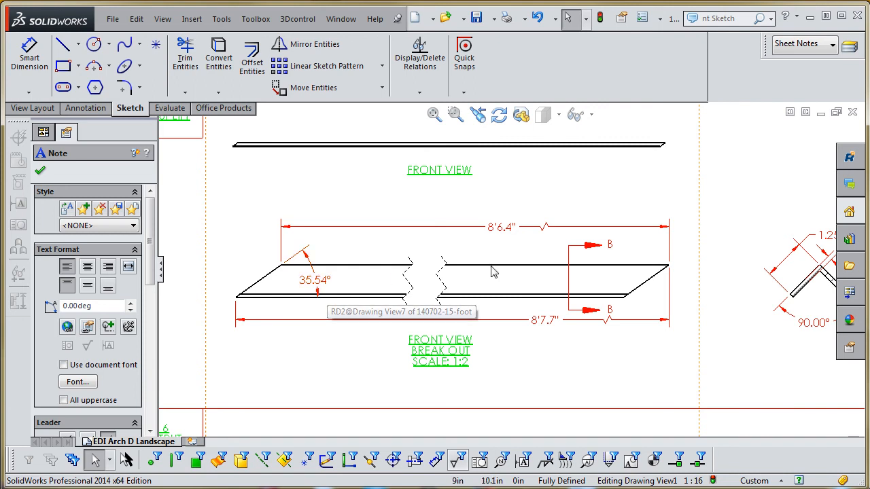
pyautogui.scroll(2, 490, 269)
pyautogui.scroll(1, 483, 304)
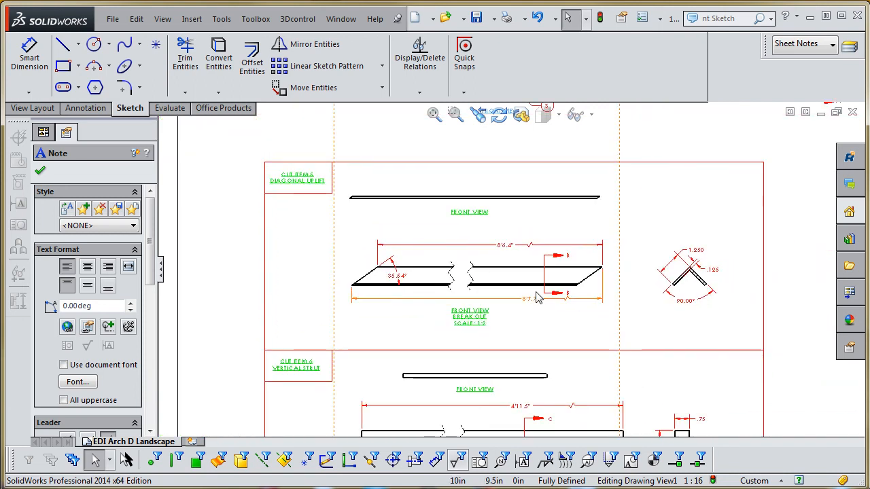
pyautogui.scroll(-1, 536, 297)
pyautogui.scroll(3, 531, 299)
pyautogui.scroll(-2, 481, 291)
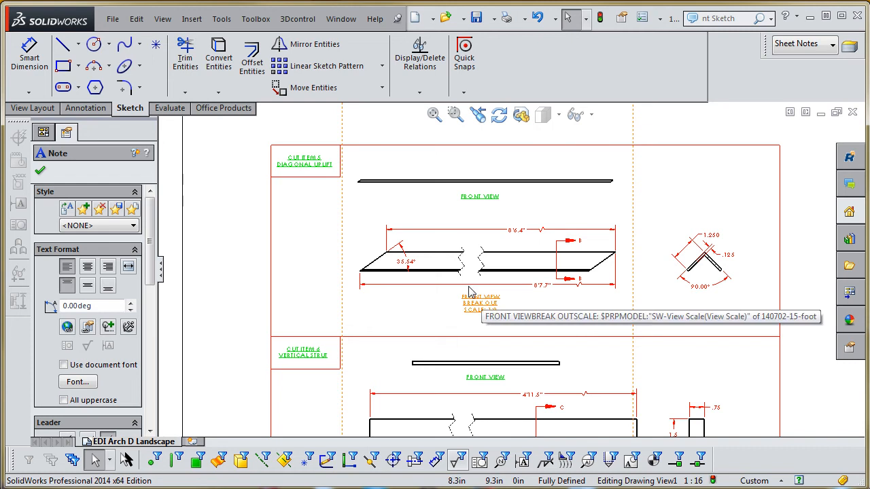
# - Compare the cut list and front view with the cut item detail boxes below them
pyautogui.scroll(3, 408, 259)
pyautogui.scroll(3, 503, 218)
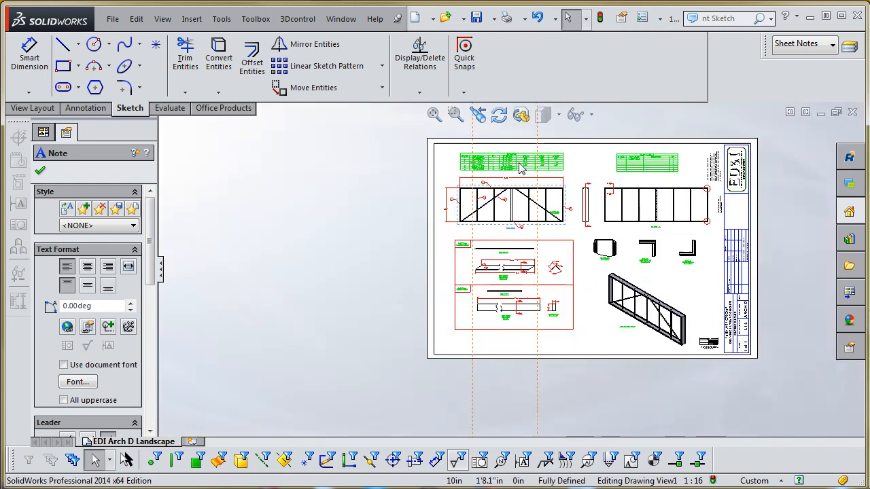
pyautogui.scroll(-4, 521, 204)
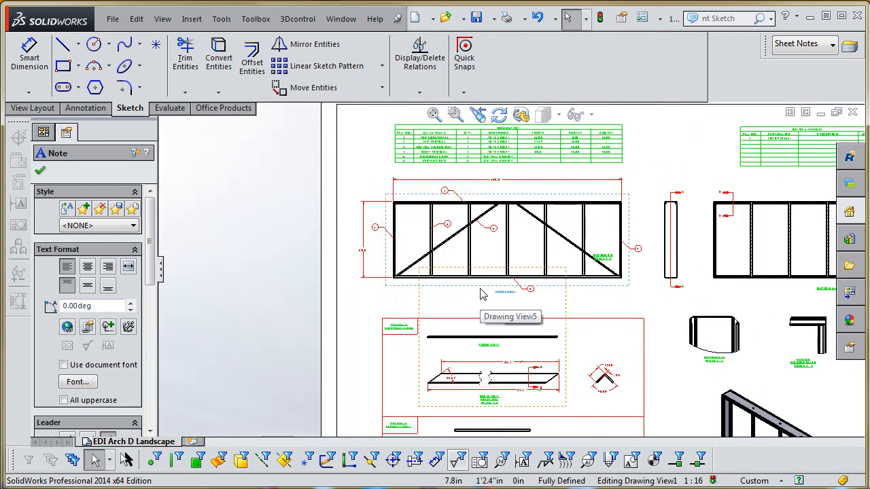
pyautogui.scroll(-5, 490, 380)
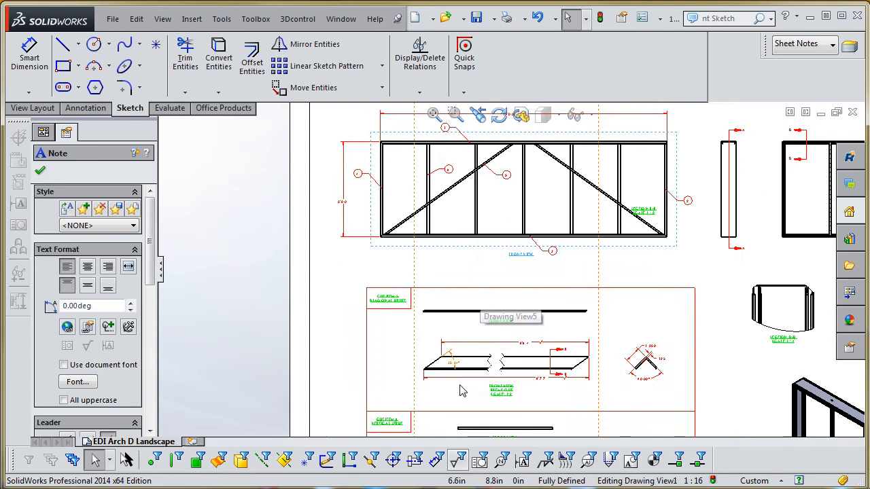
pyautogui.scroll(4, 503, 365)
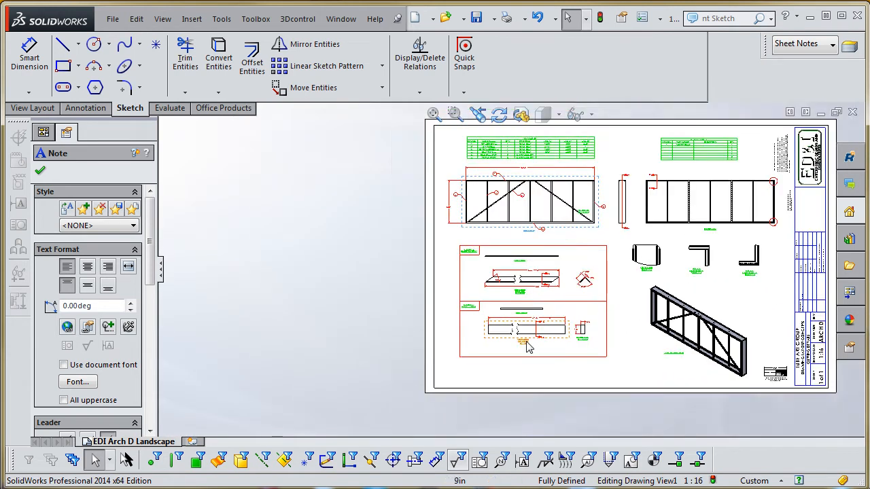
# - Inspect the Cut Item 6 vertical strut break-out view and Section C-C, comparing its scale label with the diagonal uplift's
pyautogui.scroll(-5, 524, 327)
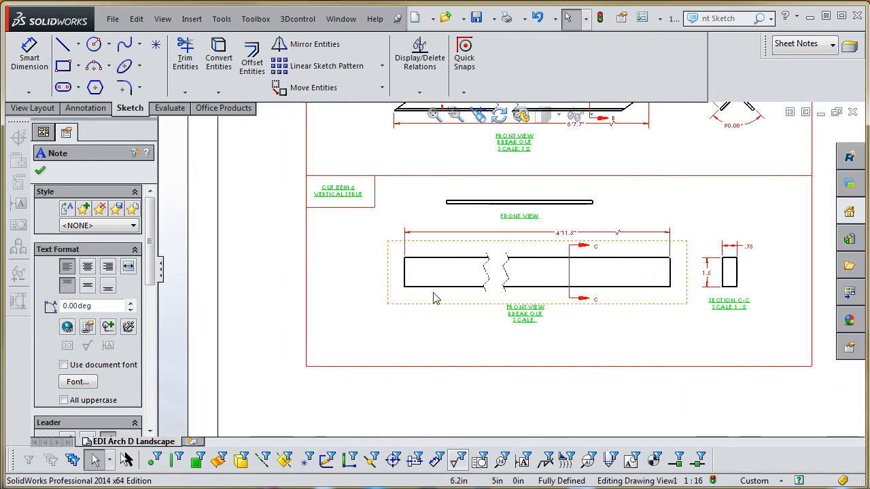
pyautogui.scroll(-2, 529, 216)
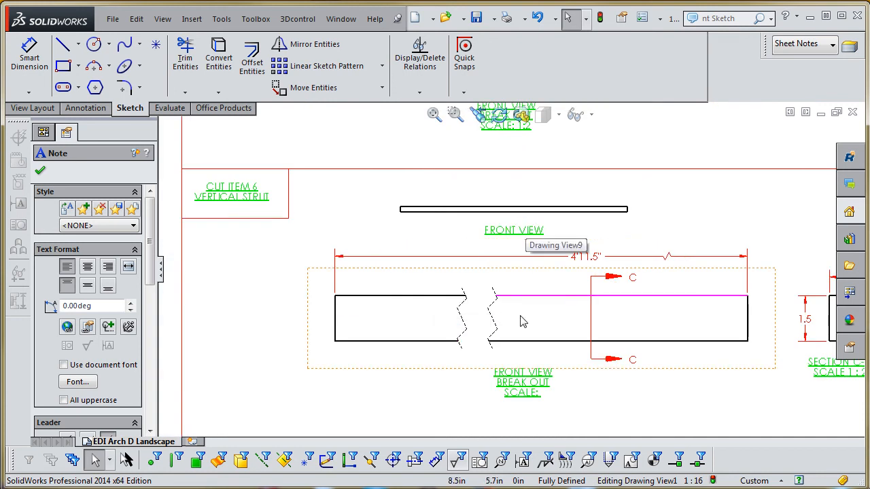
pyautogui.scroll(-2, 537, 374)
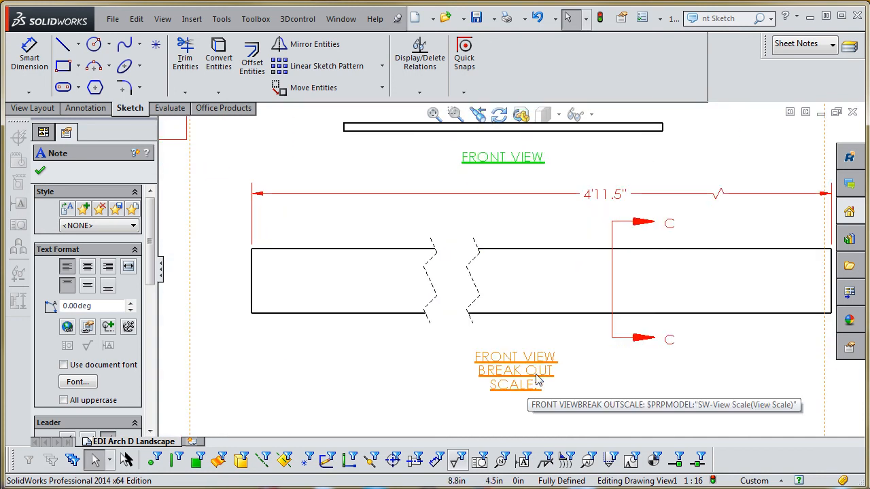
pyautogui.scroll(-3, 550, 381)
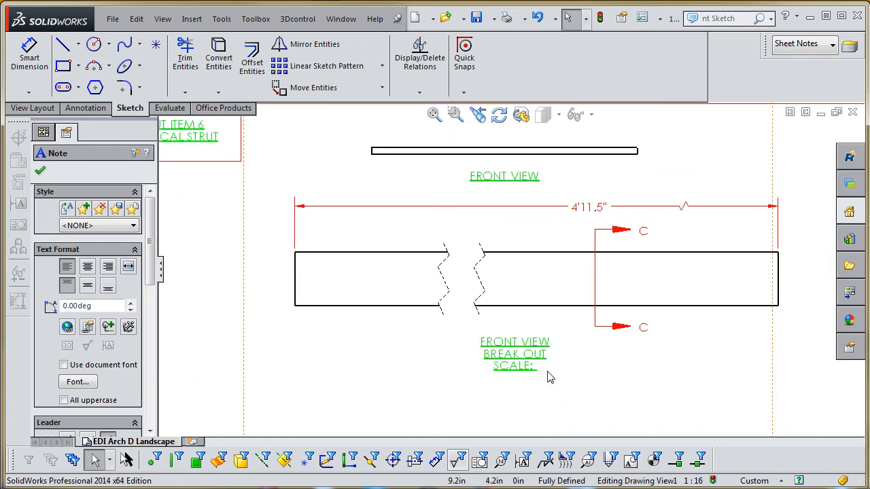
pyautogui.scroll(-1, 543, 372)
pyautogui.scroll(5, 544, 344)
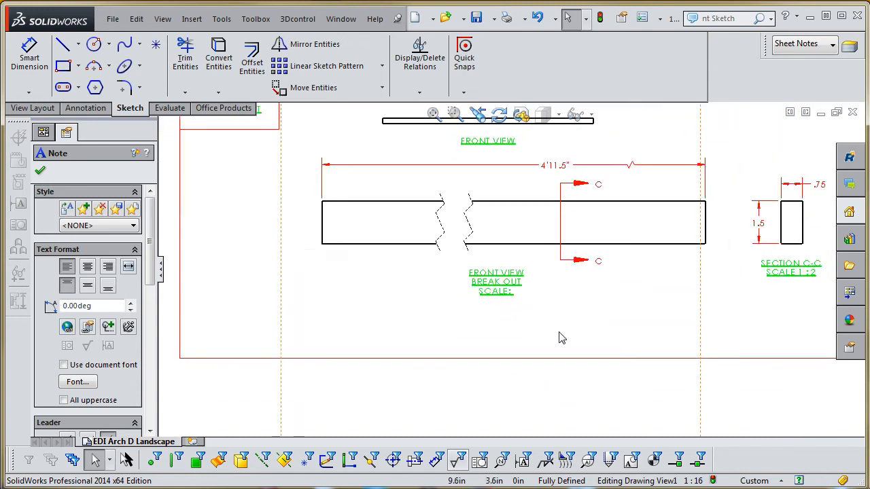
pyautogui.scroll(-4, 510, 194)
pyautogui.scroll(-2, 511, 208)
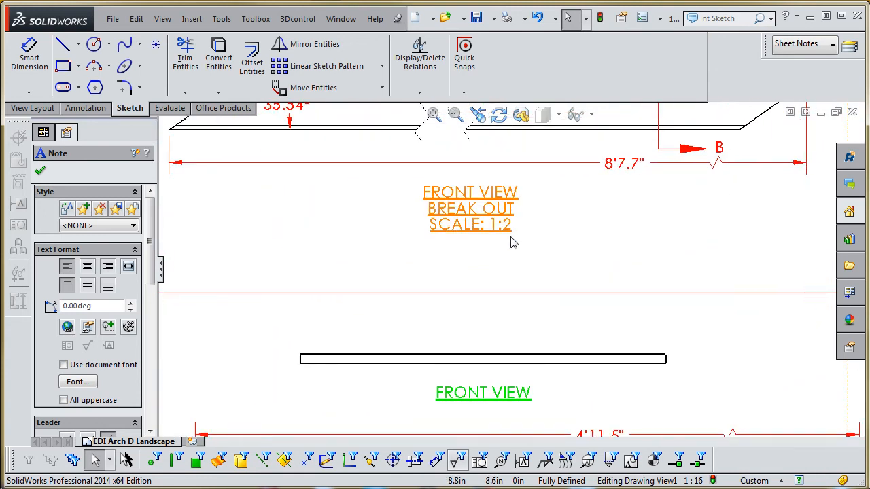
# - Compare the scale labels of the Cut Item 5 and Cut Item 6 break-out views and check Section C-C
pyautogui.scroll(2, 508, 241)
pyautogui.scroll(2, 548, 359)
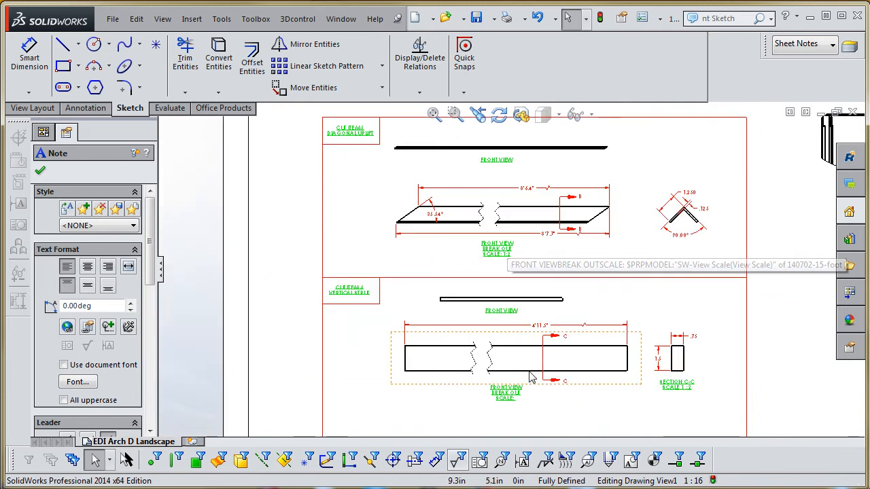
pyautogui.scroll(-3, 516, 377)
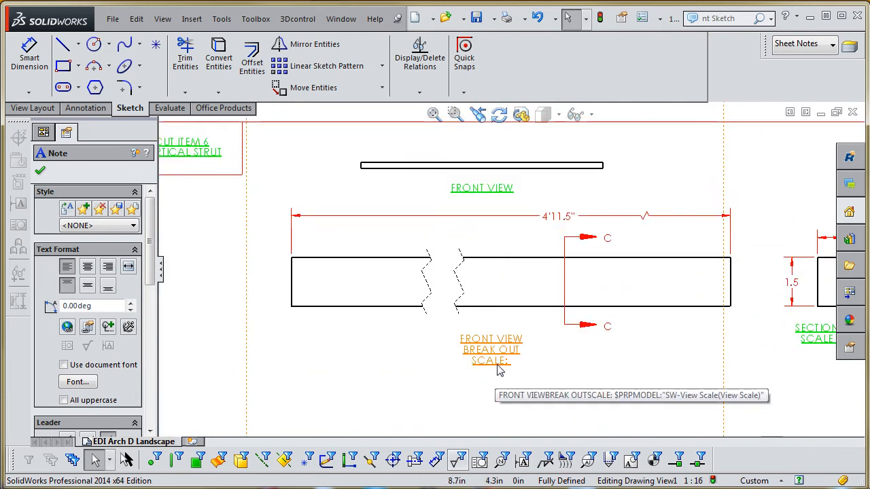
pyautogui.scroll(3, 499, 369)
pyautogui.scroll(-3, 680, 299)
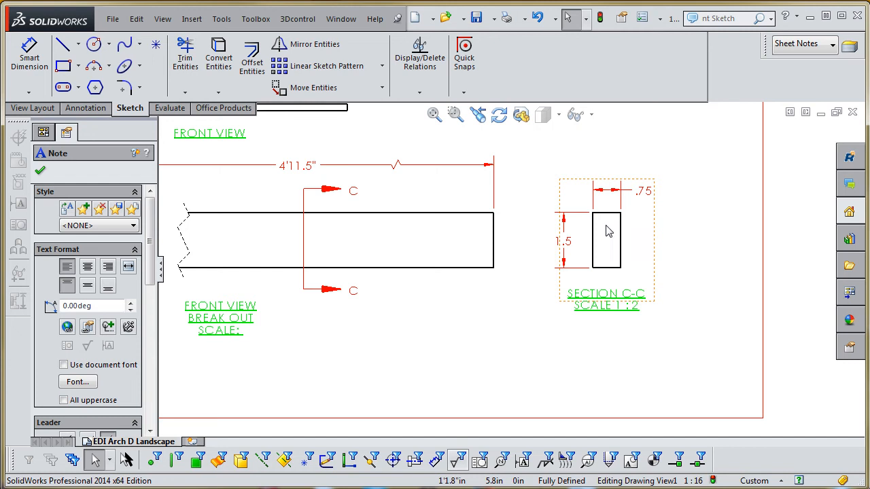
pyautogui.scroll(5, 608, 232)
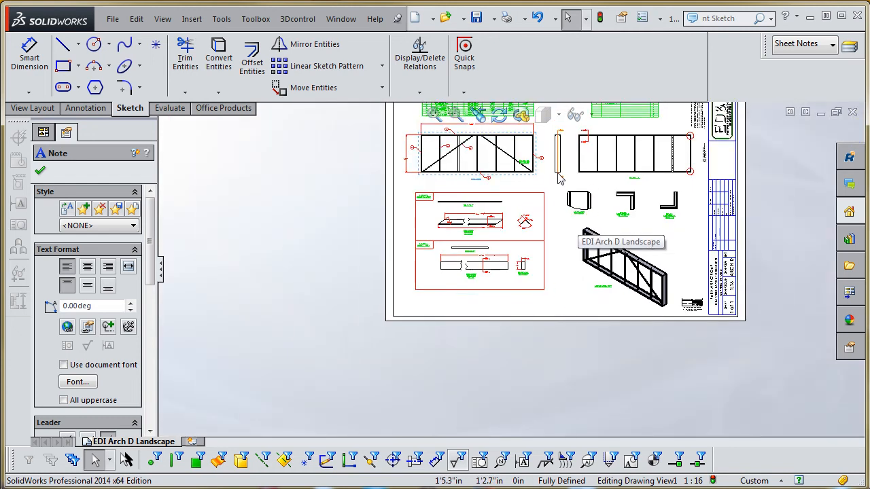
pyautogui.scroll(-2, 559, 178)
# - Switch to the 140702-15-foot part model and open its Front Sketch for editing
pyautogui.hotkey('ctrl', 'Tab')
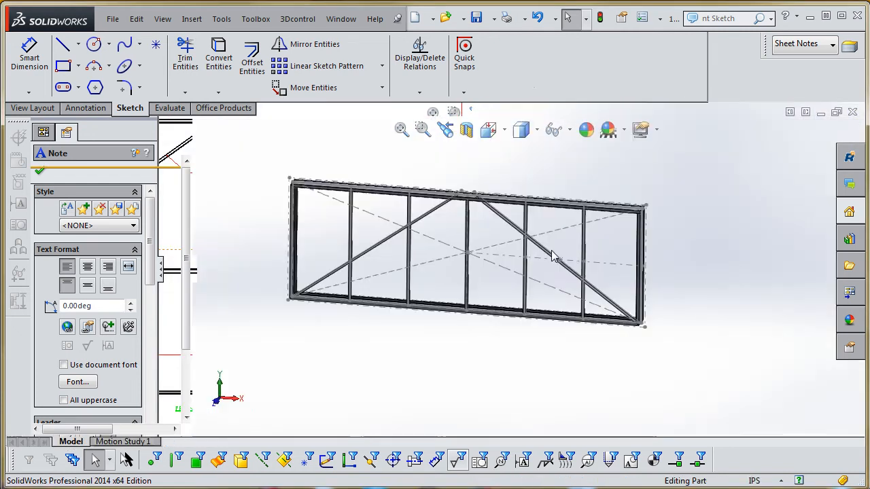
pyautogui.scroll(3, 534, 282)
pyautogui.scroll(-1, 494, 264)
pyautogui.moveTo(494, 269); pyautogui.dragTo(457, 289, button='middle')
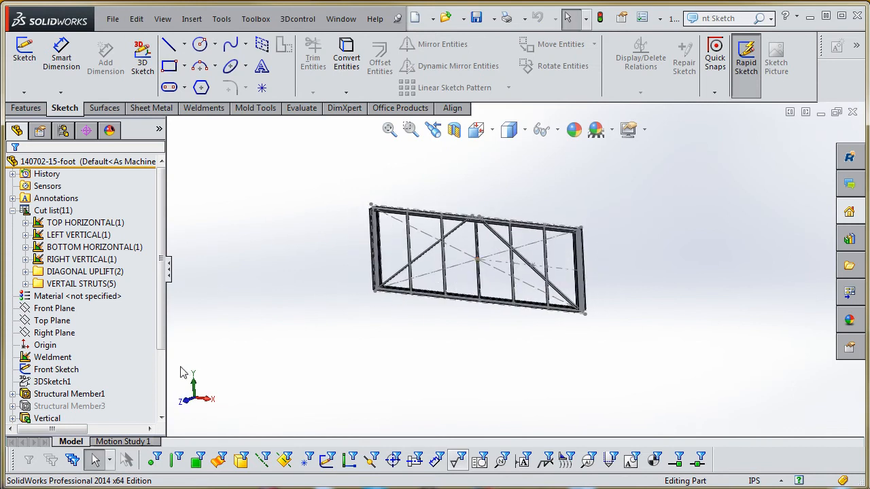
pyautogui.moveTo(163, 244)
pyautogui.mouseDown()
pyautogui.moveTo(165, 283)
pyautogui.moveTo(165, 271)
pyautogui.mouseUp()
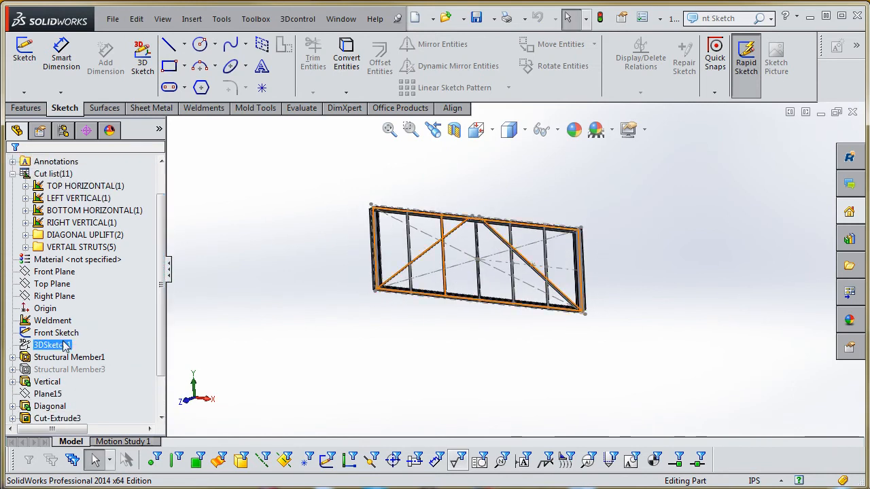
pyautogui.click(65, 333)
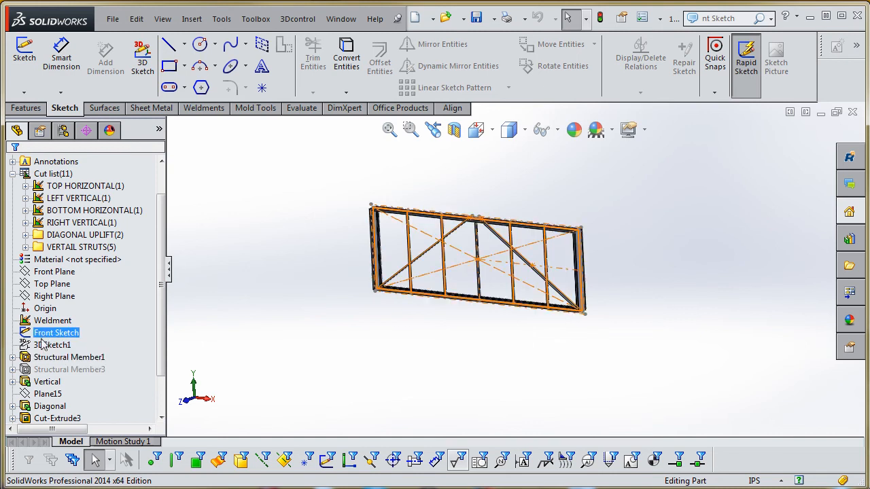
pyautogui.rightClick(48, 338)
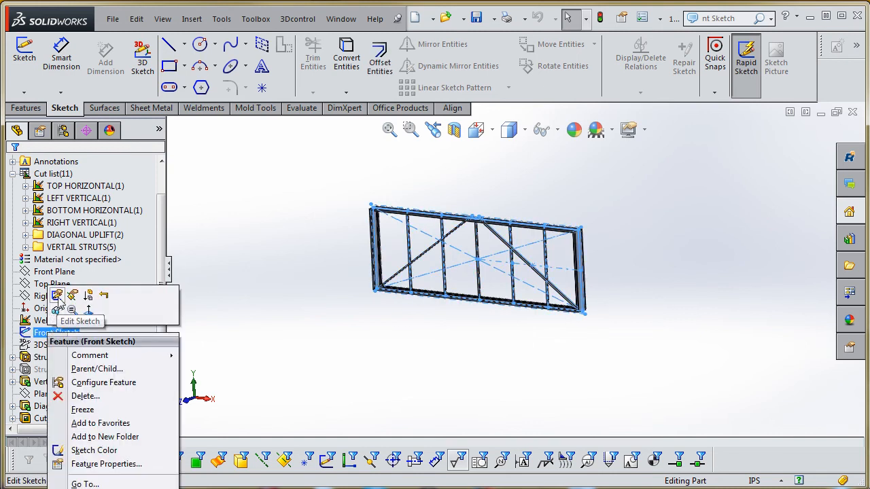
pyautogui.click(58, 296)
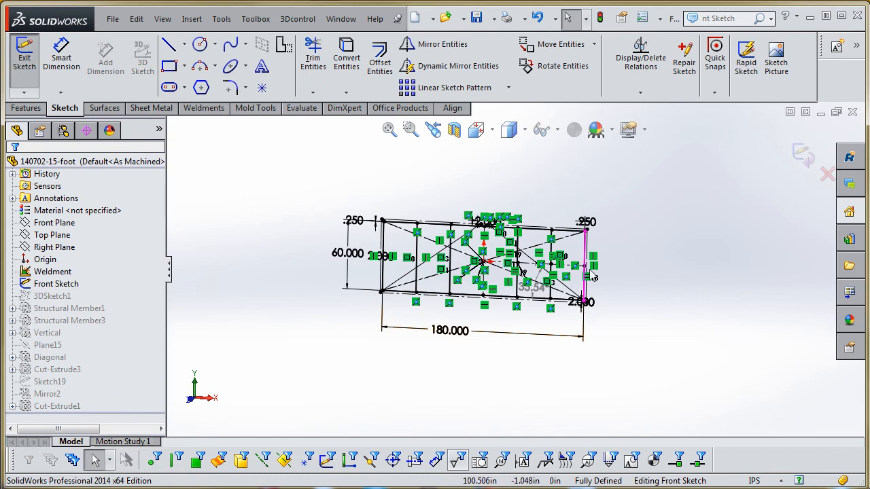
# - Move the 12 in dimension between the diagonals' upper ends above and to one side of the sketch geometry
pyautogui.scroll(-8, 482, 258)
pyautogui.scroll(1, 517, 169)
pyautogui.scroll(-2, 512, 176)
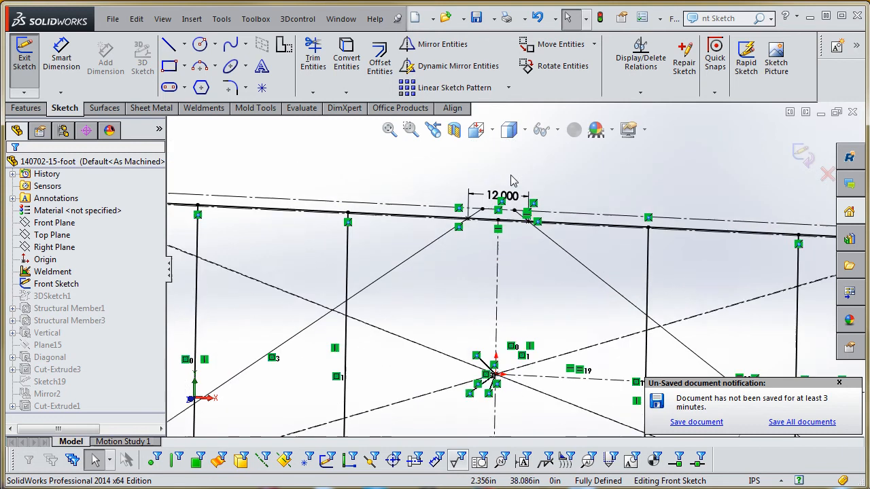
pyautogui.moveTo(507, 204)
pyautogui.mouseDown()
pyautogui.moveTo(515, 181)
pyautogui.moveTo(597, 184)
pyautogui.mouseUp()
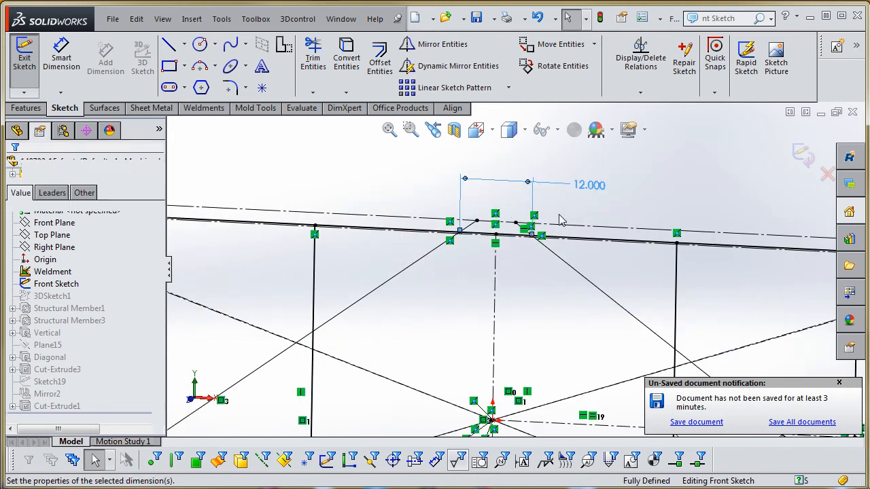
pyautogui.scroll(2, 514, 232)
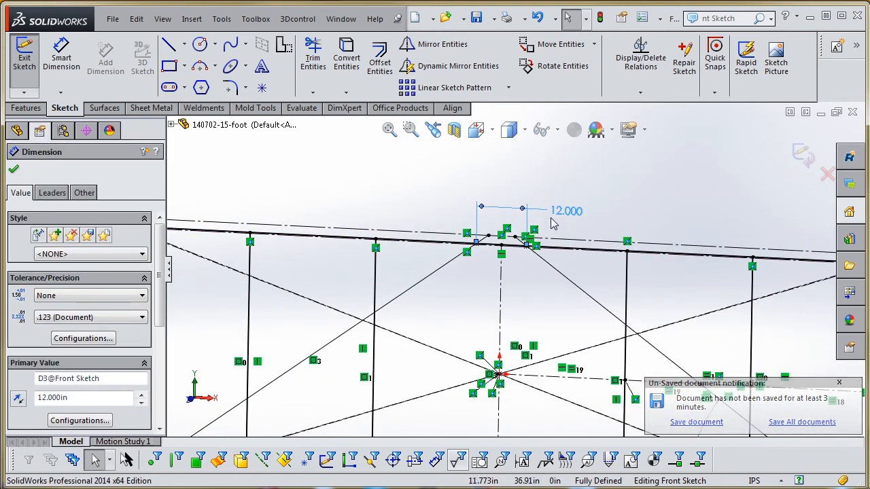
pyautogui.scroll(-3, 496, 212)
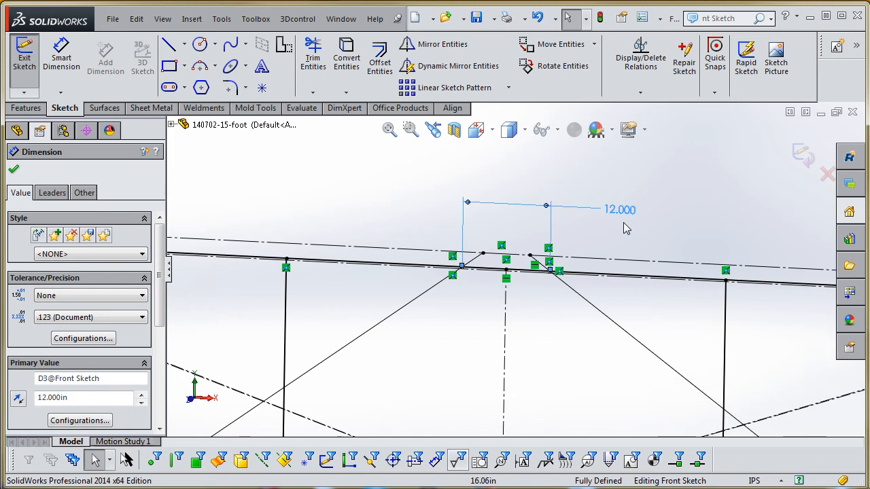
pyautogui.scroll(3, 497, 286)
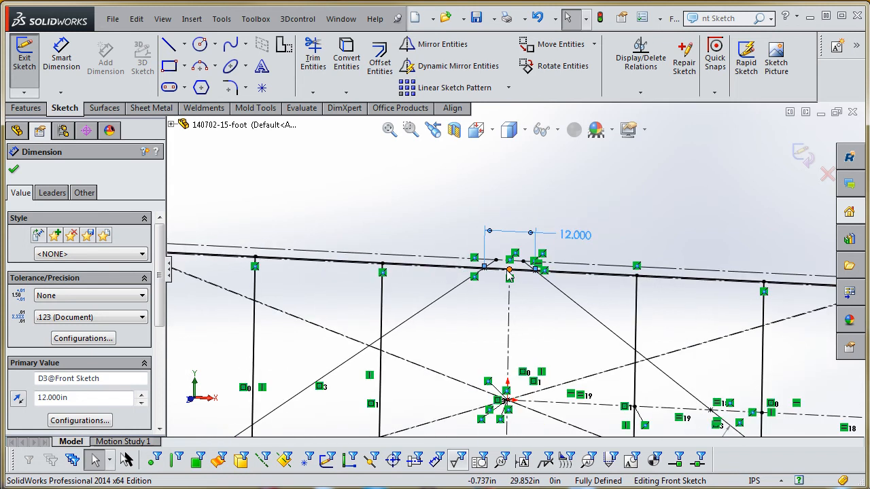
# - Set the frame's overall width in the Front Sketch to 200 in
pyautogui.scroll(3, 510, 274)
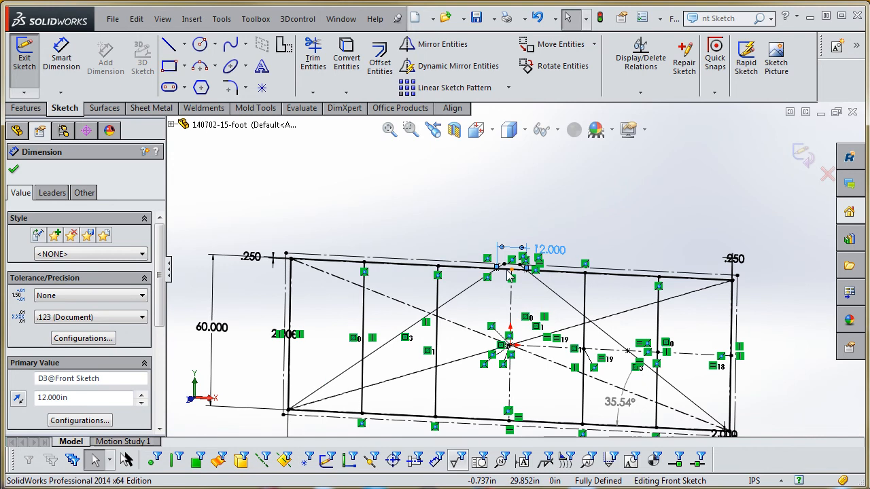
pyautogui.scroll(2, 510, 275)
pyautogui.scroll(-4, 467, 297)
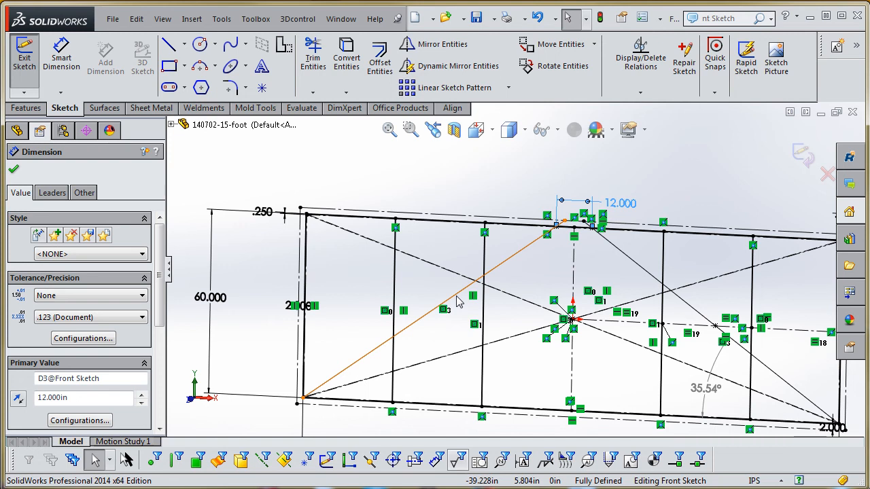
pyautogui.scroll(3, 506, 309)
pyautogui.scroll(-3, 517, 397)
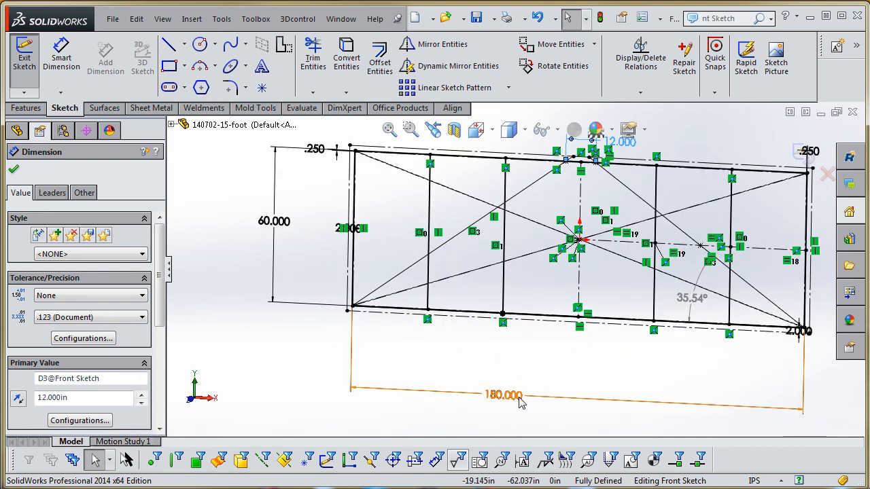
pyautogui.doubleClick(513, 399)
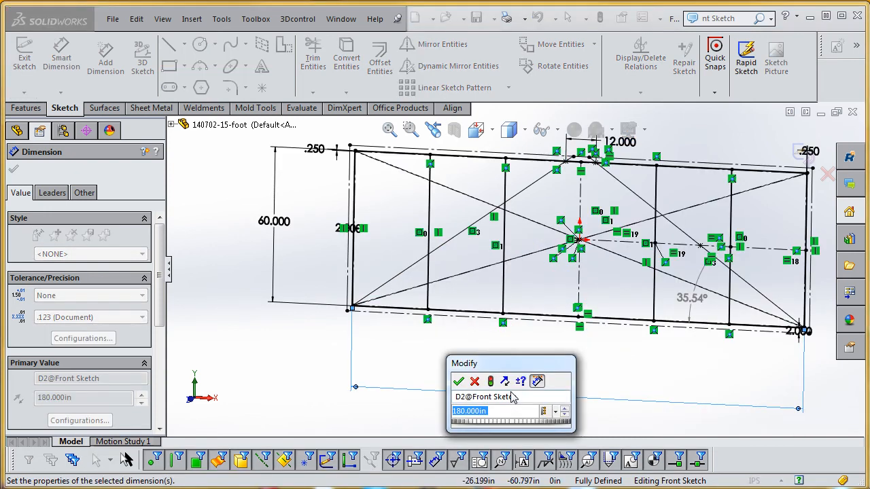
pyautogui.write('200')
pyautogui.press('Return')
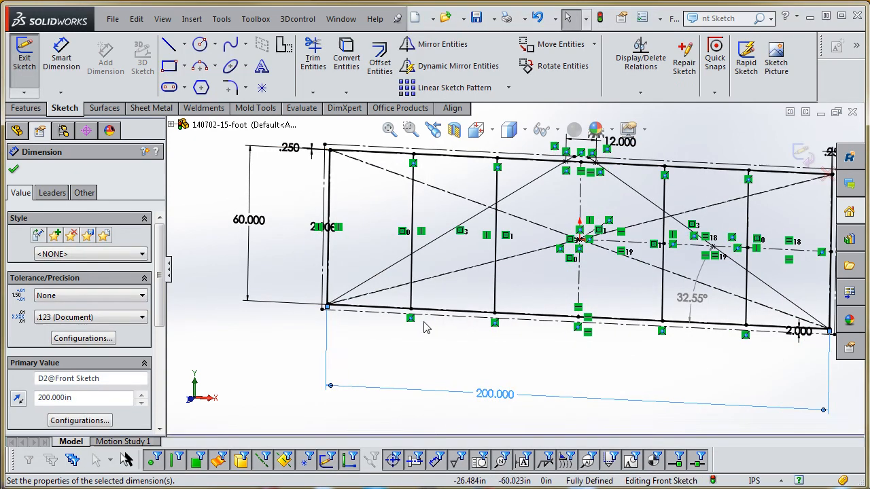
# - Set the frame's overall height in the Front Sketch to 48 in and rebuild the part
pyautogui.doubleClick(257, 224)
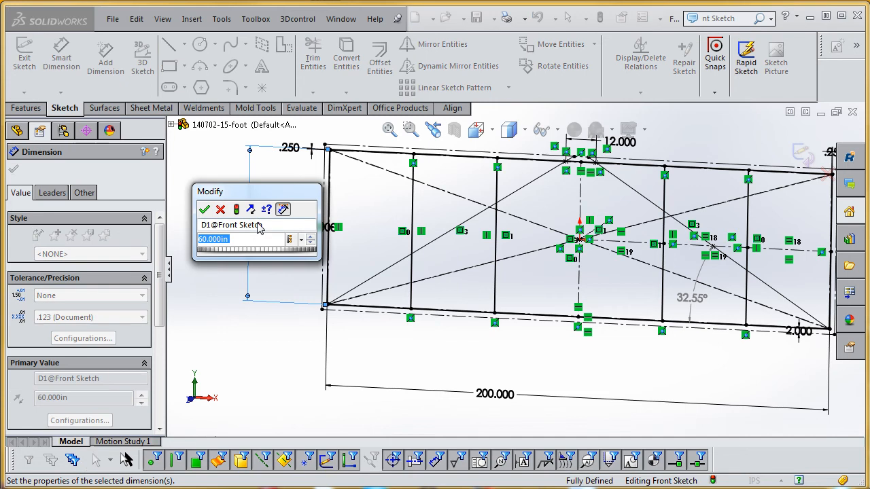
pyautogui.write('48')
pyautogui.press('Return')
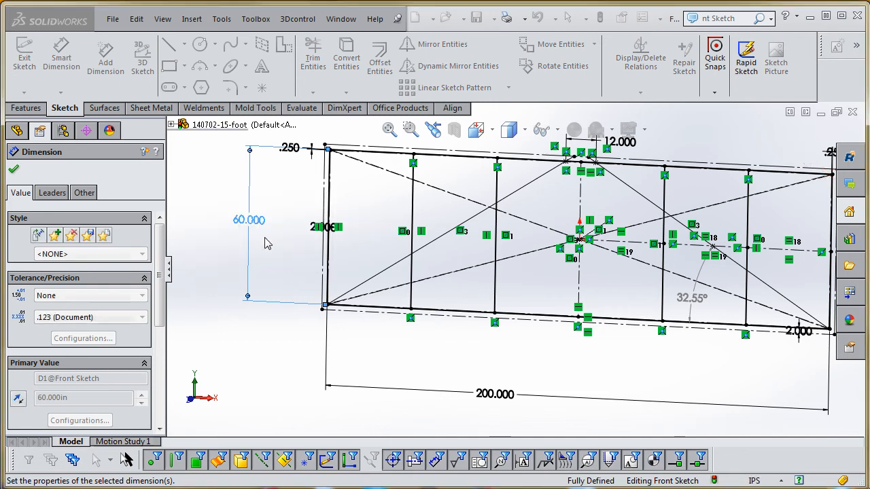
pyautogui.click(568, 361)
pyautogui.scroll(4, 575, 303)
pyautogui.scroll(-4, 586, 301)
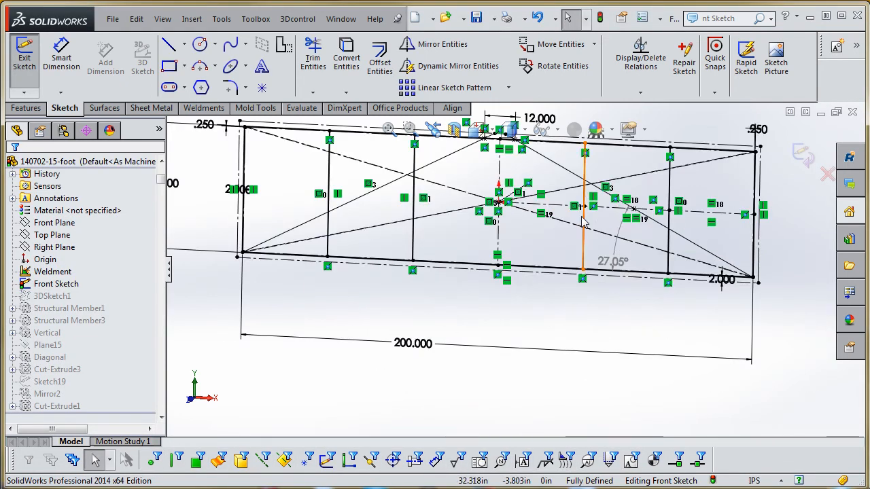
pyautogui.scroll(2, 583, 222)
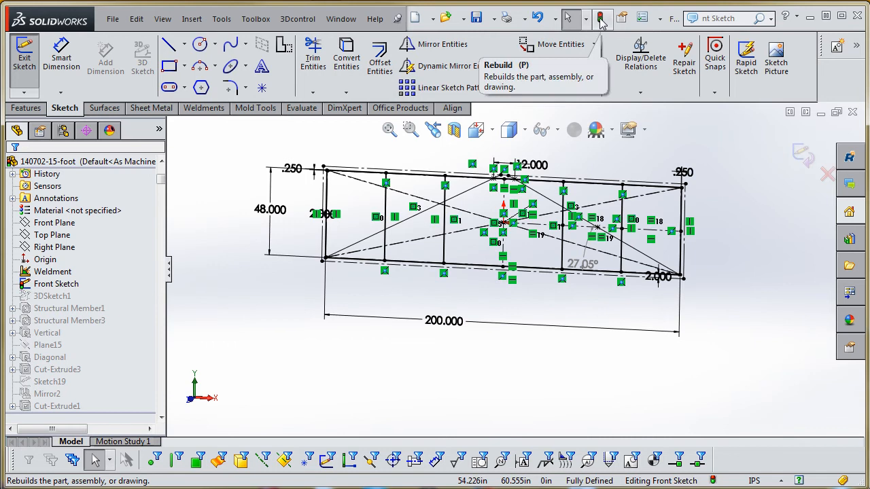
pyautogui.click(600, 20)
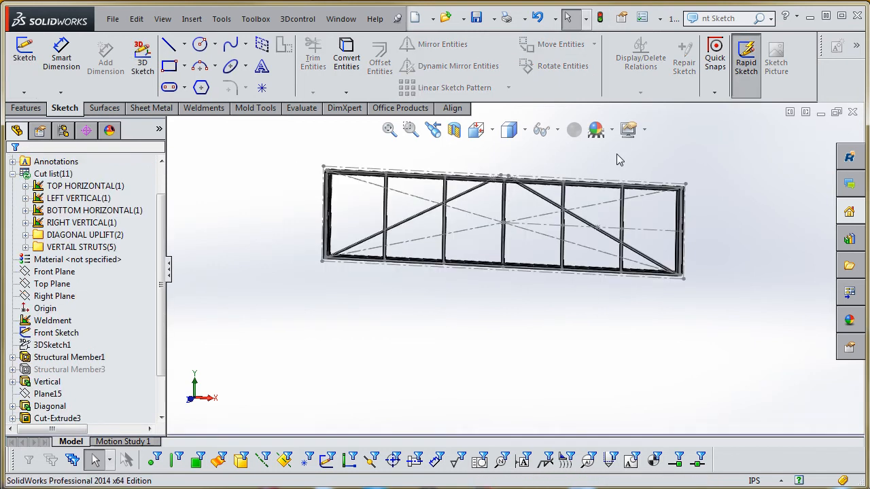
# - Inspect the resized frame's diagonals and struts, and check the cut item and corner detail views on its drawing sheet
pyautogui.moveTo(599, 229); pyautogui.dragTo(589, 243, button='middle')
pyautogui.scroll(-1, 567, 223)
pyautogui.scroll(-7, 556, 214)
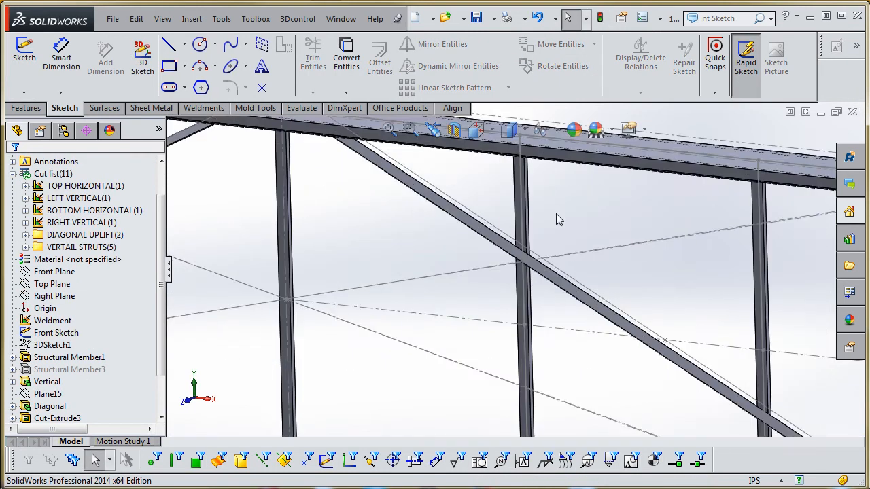
pyautogui.scroll(4, 556, 214)
pyautogui.moveTo(449, 260); pyautogui.dragTo(467, 255, button='middle')
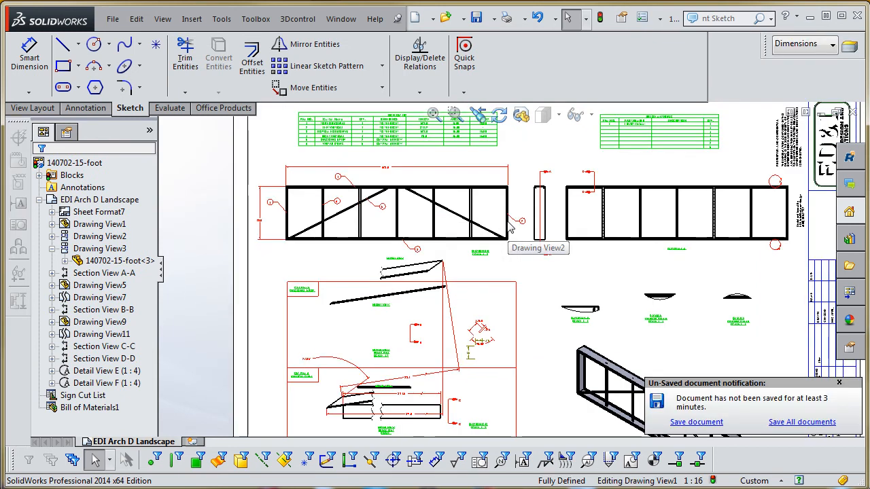
pyautogui.scroll(-2, 440, 346)
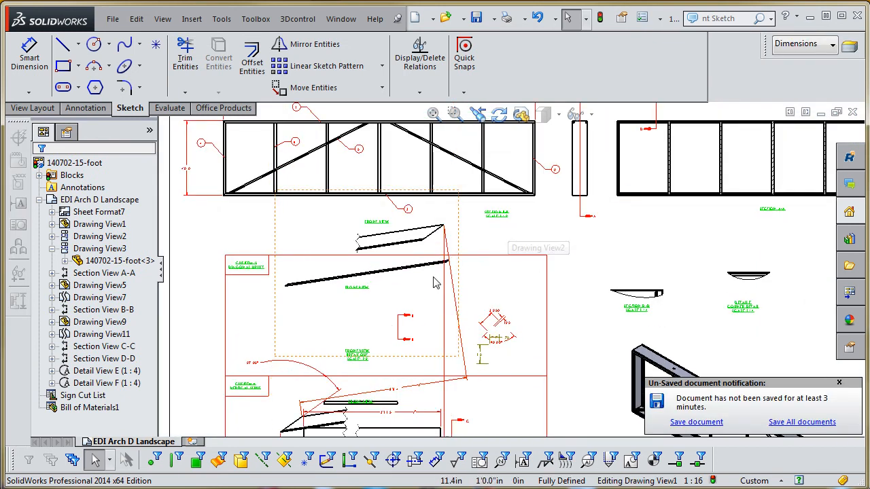
pyautogui.scroll(4, 448, 292)
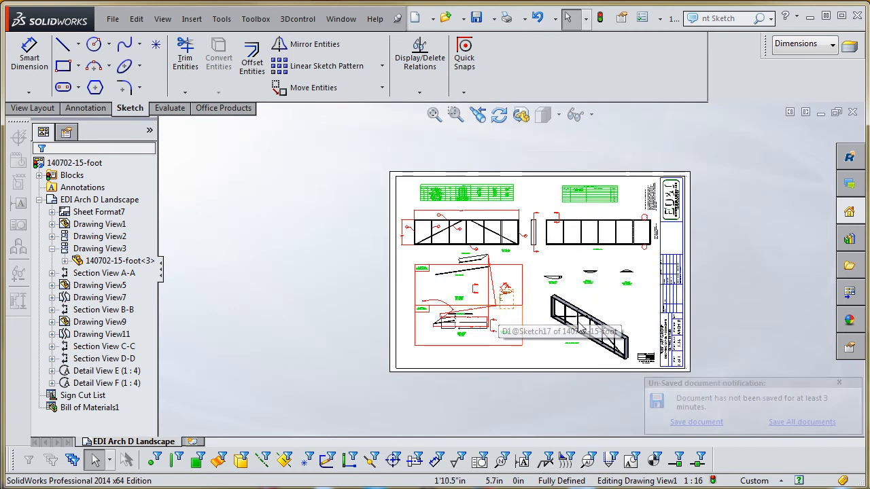
pyautogui.scroll(-3, 594, 253)
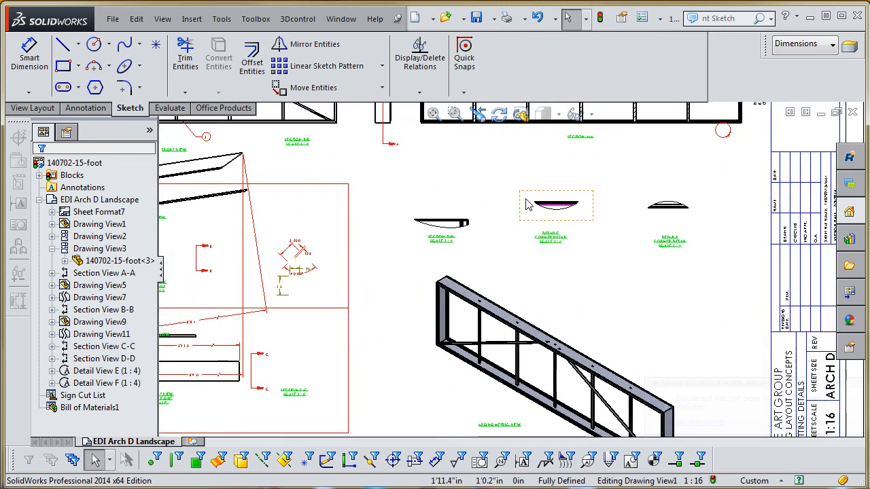
pyautogui.scroll(3, 518, 243)
# - Move detail circle E onto the upper outer corner of the frame in Section A-A
pyautogui.scroll(-4, 518, 192)
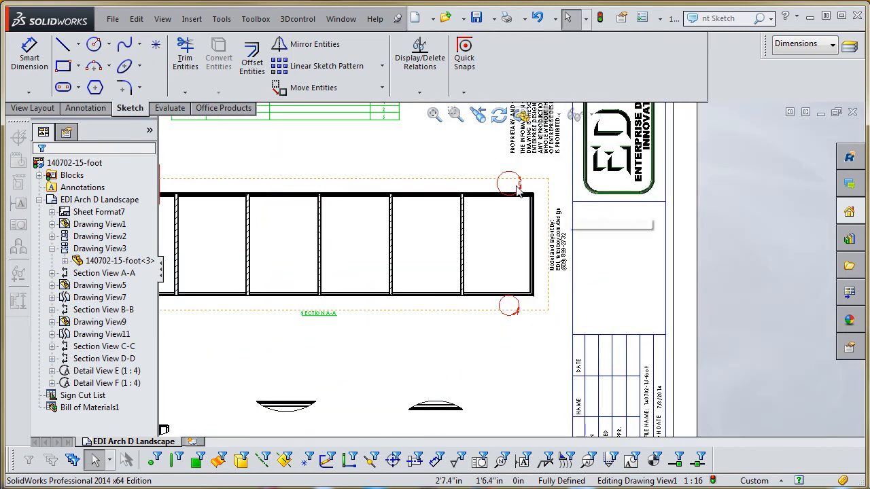
pyautogui.click(511, 179)
pyautogui.scroll(-2, 519, 184)
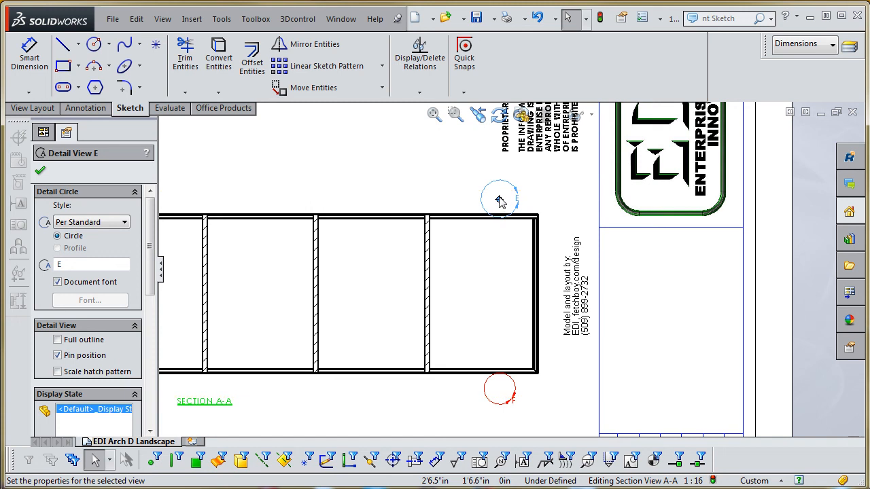
pyautogui.moveTo(499, 201); pyautogui.dragTo(533, 219)
pyautogui.scroll(-4, 506, 390)
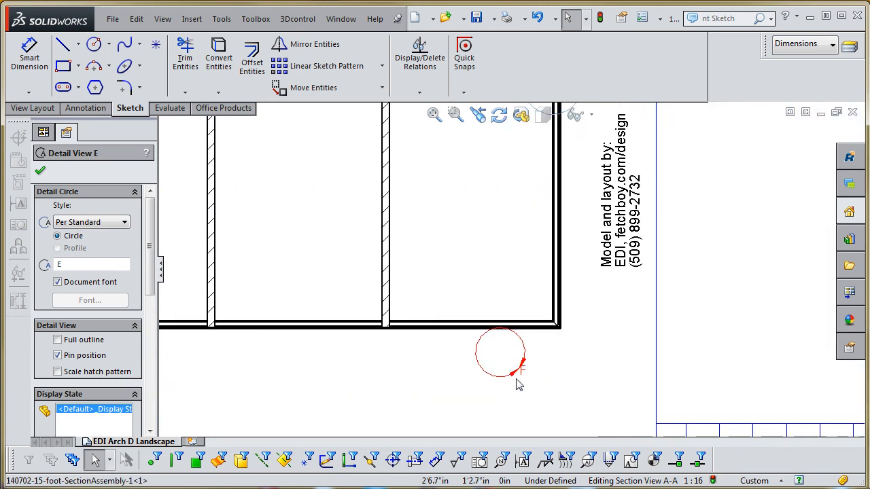
# - Move detail circle F onto the lower outer corner of the frame in Section A-A
pyautogui.press('Escape')
pyautogui.click(523, 333)
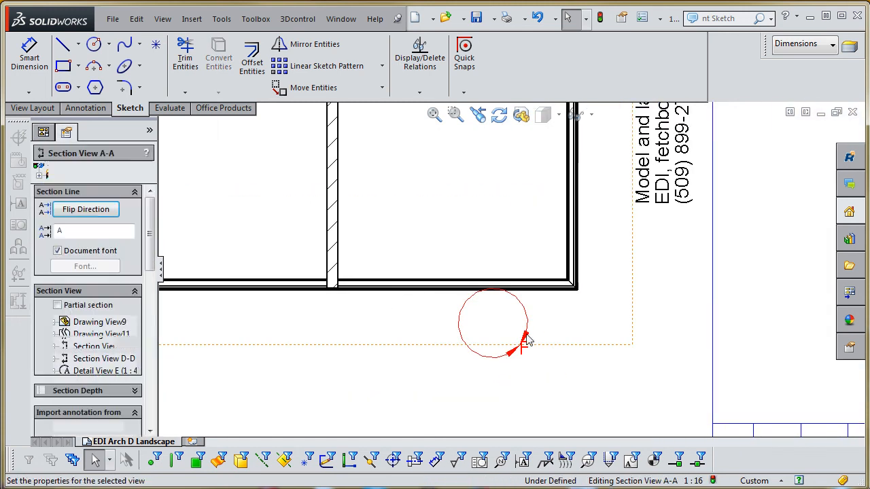
pyautogui.moveTo(519, 347); pyautogui.dragTo(522, 351)
pyautogui.moveTo(494, 321); pyautogui.dragTo(568, 278)
pyautogui.click(525, 353)
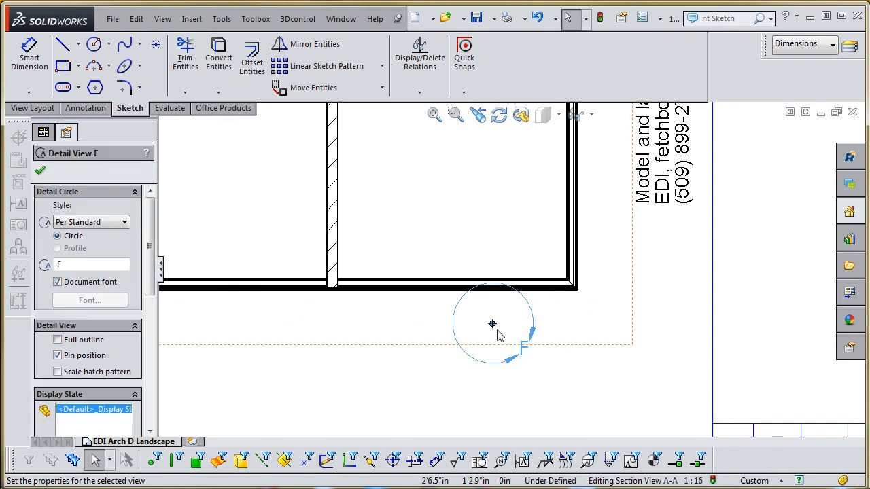
pyautogui.moveTo(492, 326); pyautogui.dragTo(566, 280)
pyautogui.scroll(6, 573, 334)
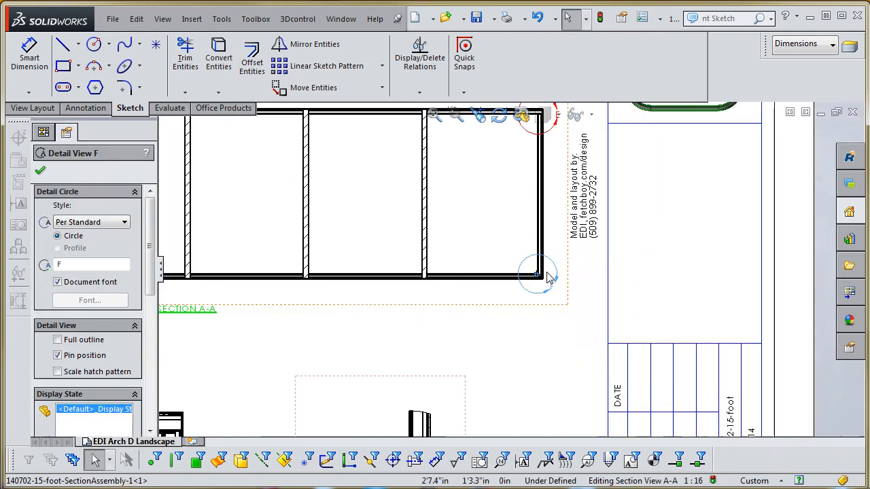
# - Reposition section line D-D within the first bay of Section A-A, just short of the first inner strut
pyautogui.scroll(-4, 420, 342)
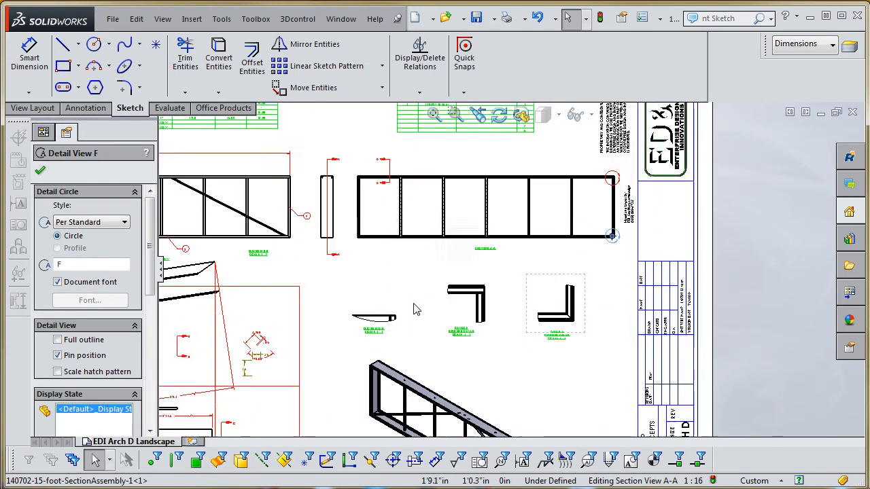
pyautogui.scroll(3, 430, 324)
pyautogui.scroll(-5, 465, 194)
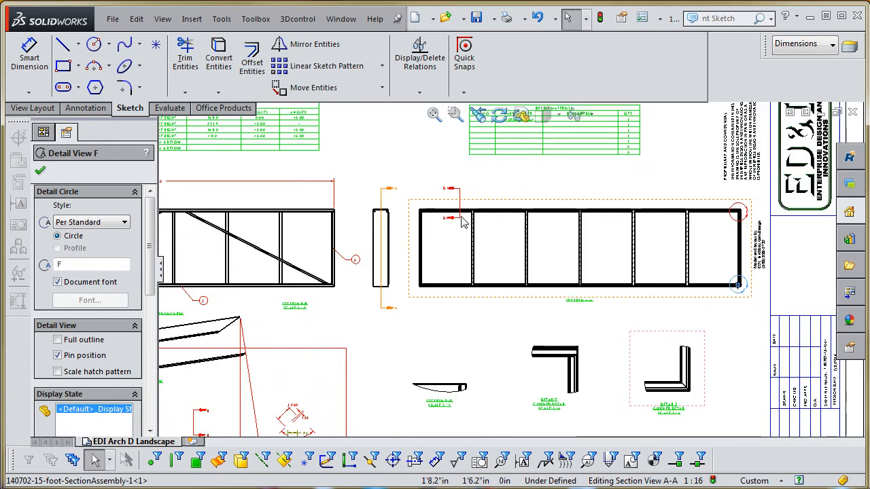
pyautogui.click(464, 193)
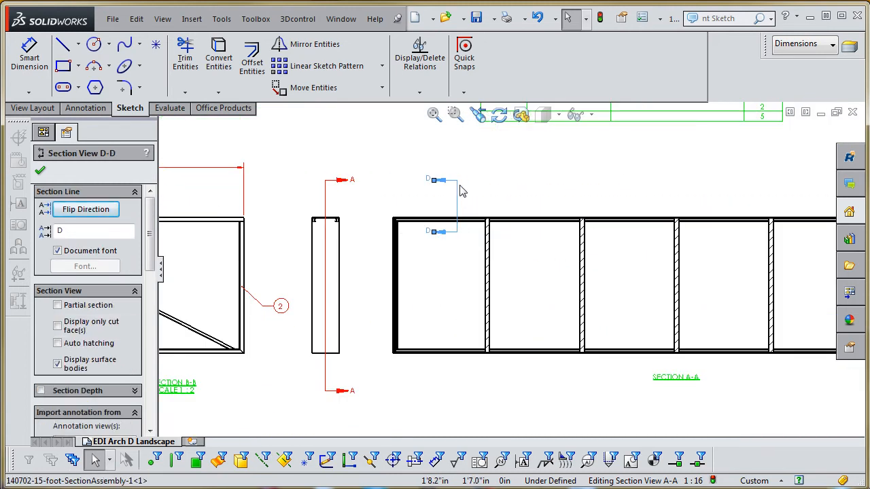
pyautogui.scroll(-2, 461, 192)
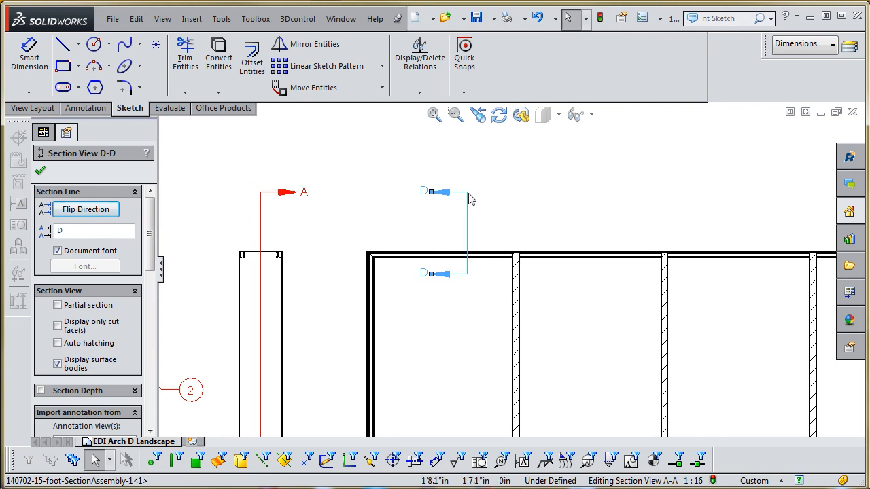
pyautogui.moveTo(478, 228); pyautogui.dragTo(479, 223)
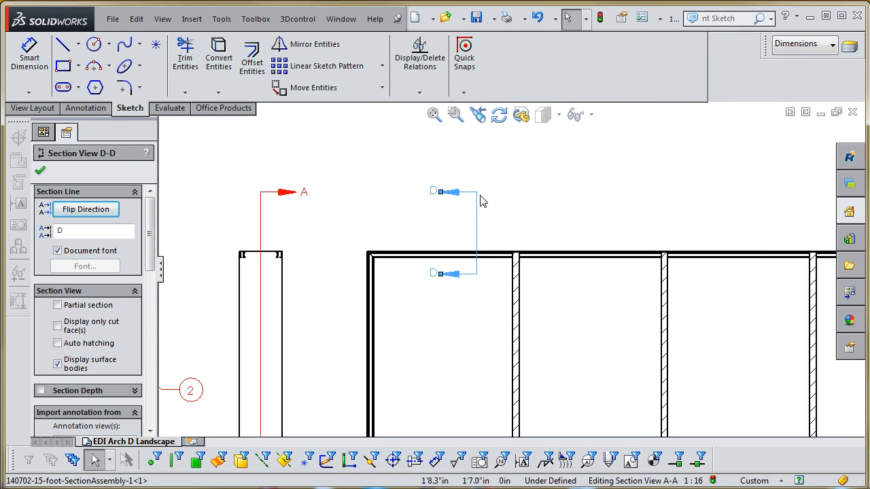
pyautogui.scroll(5, 474, 311)
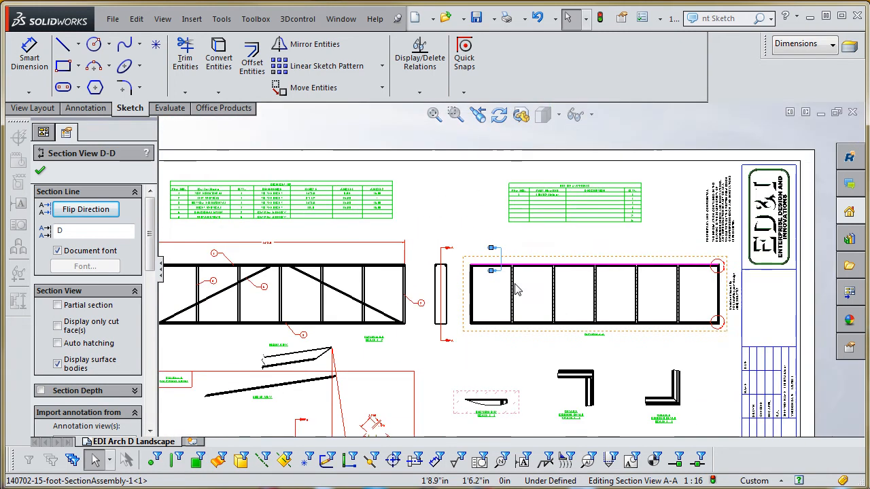
# - Edit the crop of the Section D-D view so its spline encloses the frame's upper end and both sides, and rebuild the drawing
pyautogui.scroll(-2, 494, 406)
pyautogui.scroll(-2, 493, 406)
pyautogui.rightClick(515, 300)
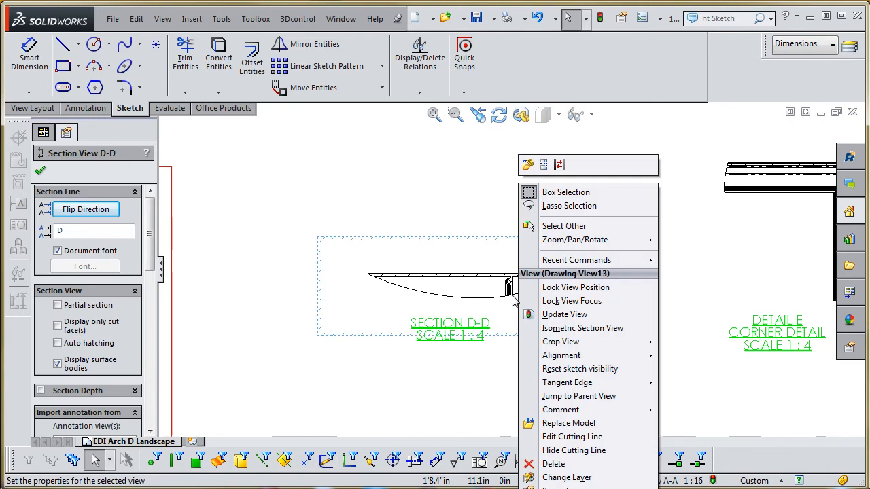
pyautogui.moveTo(565, 341)
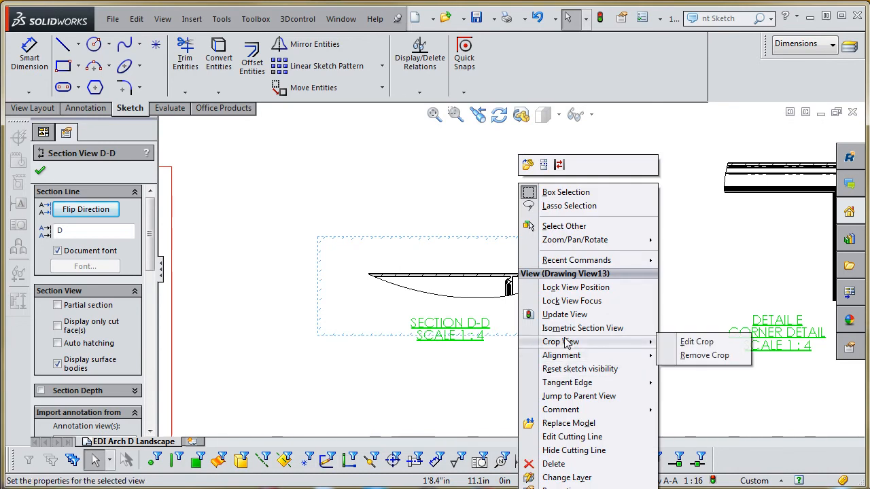
pyautogui.click(697, 346)
pyautogui.moveTo(462, 302)
pyautogui.mouseDown()
pyautogui.moveTo(455, 320)
pyautogui.moveTo(462, 371)
pyautogui.mouseUp()
pyautogui.scroll(2, 462, 367)
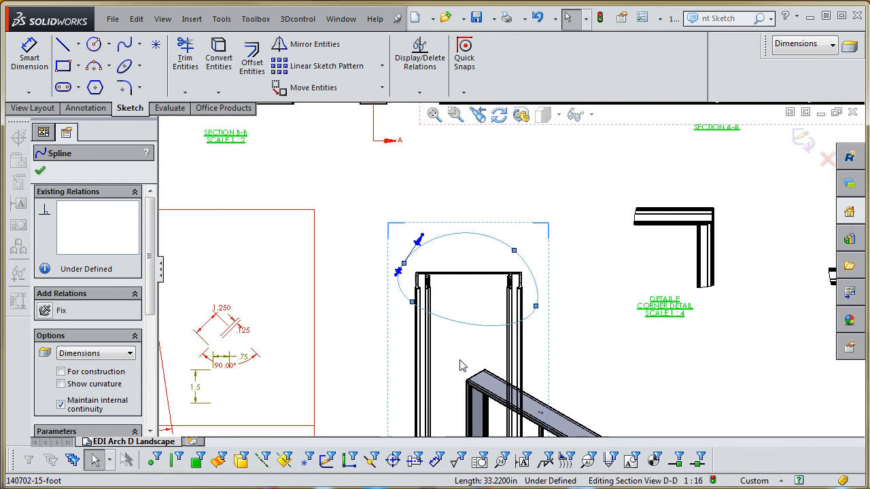
pyautogui.click(599, 18)
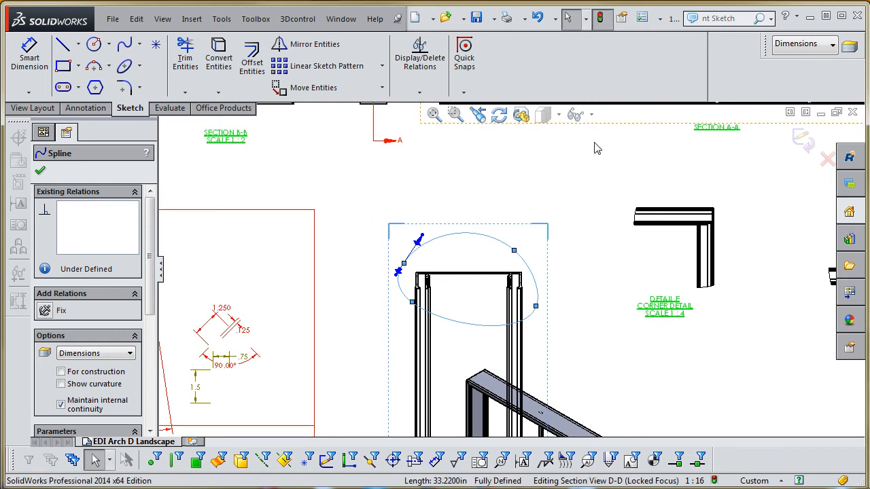
# - Move the Section D-D view up into line with the corner detail views E and F
pyautogui.scroll(3, 574, 308)
pyautogui.scroll(3, 543, 282)
pyautogui.click(590, 316)
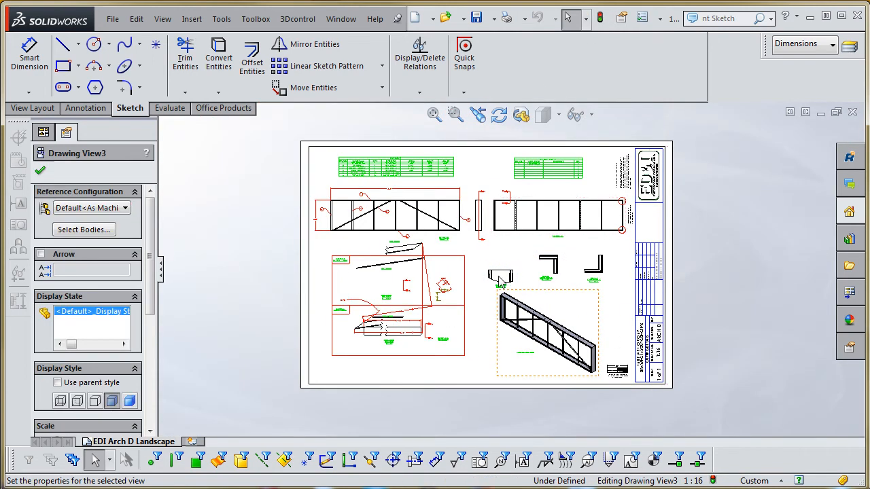
pyautogui.scroll(-5, 496, 280)
pyautogui.click(521, 243)
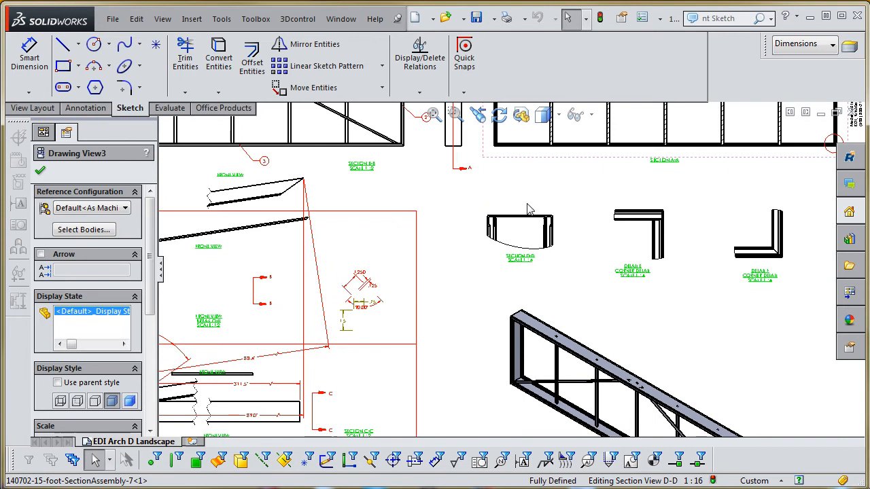
# - Examine the diagonal uplift and vertical strut cut item views for misplaced geometry and dimensions
pyautogui.scroll(3, 521, 234)
pyautogui.scroll(1, 516, 285)
pyautogui.scroll(-4, 489, 275)
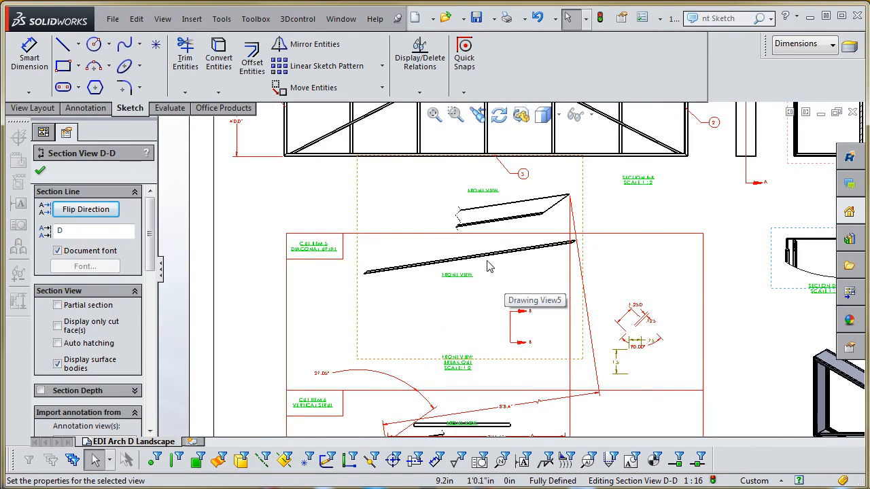
pyautogui.scroll(-2, 480, 262)
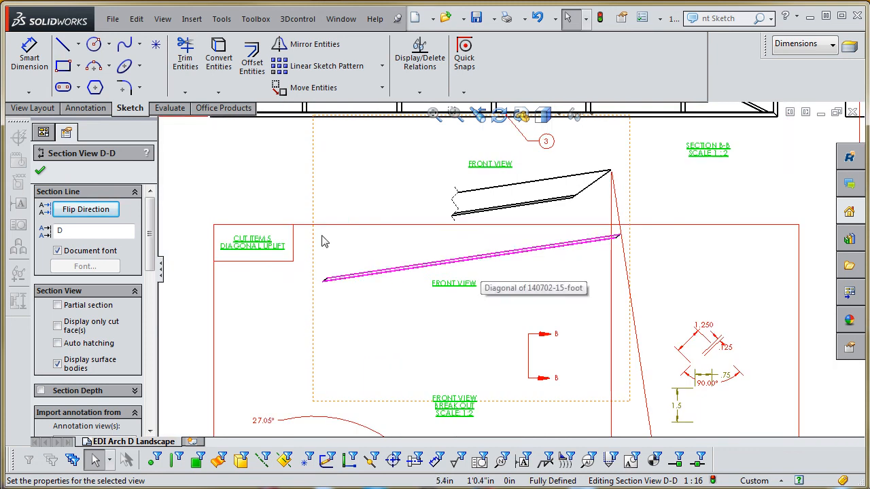
pyautogui.click(313, 186)
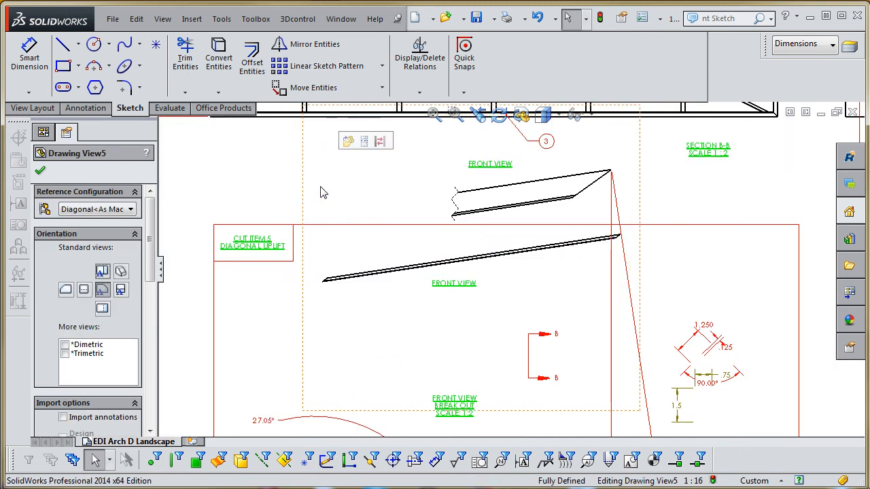
pyautogui.scroll(3, 491, 360)
pyautogui.scroll(1, 492, 360)
pyautogui.scroll(-5, 408, 326)
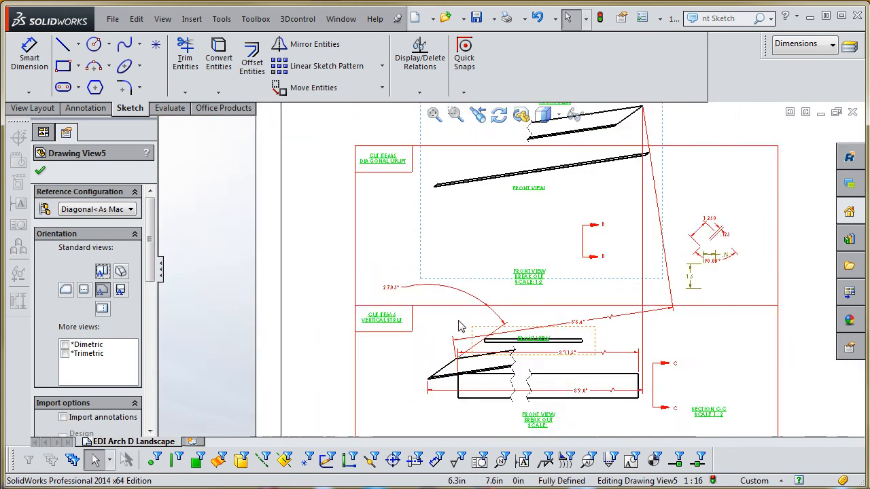
pyautogui.press('Escape')
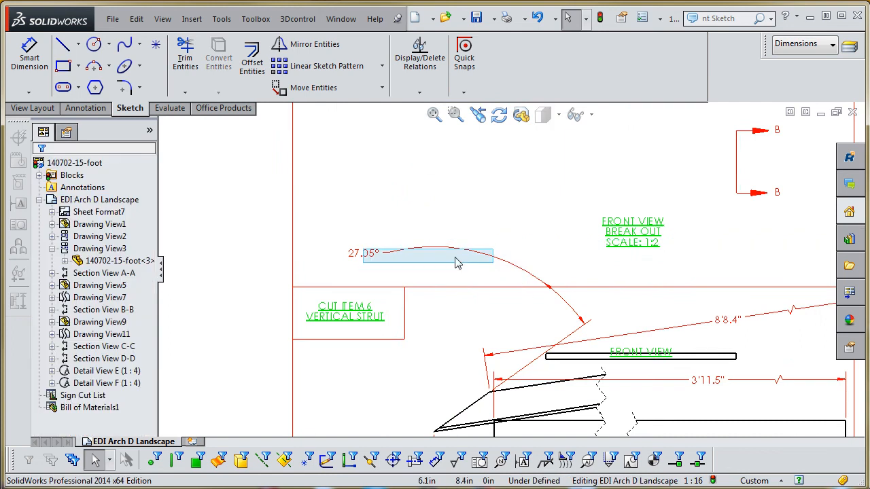
pyautogui.scroll(4, 458, 293)
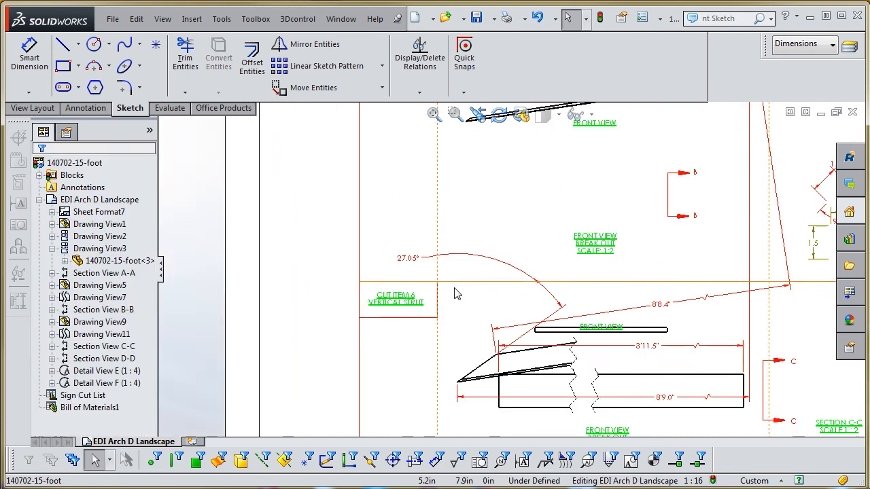
# - Rotate the diagonal uplift's full-length front view so its long edge lies horizontal, and move its FRONT VIEW label closer beneath it
pyautogui.scroll(-3, 570, 227)
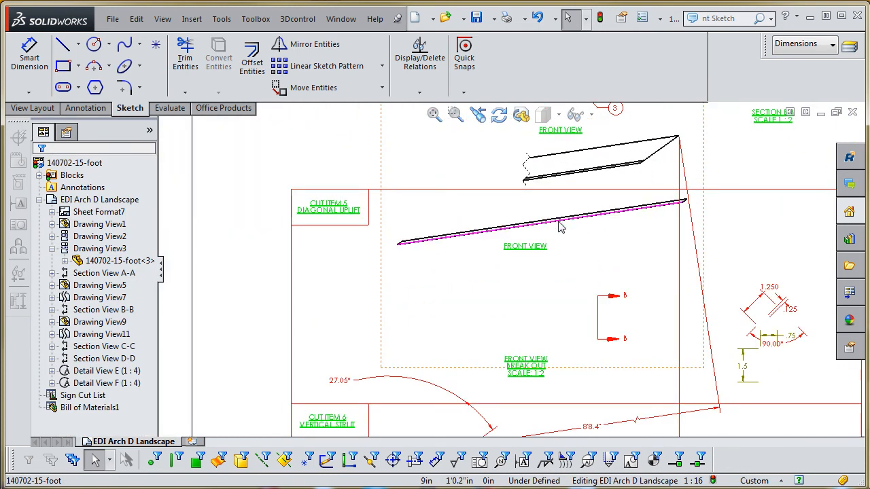
pyautogui.click(564, 226)
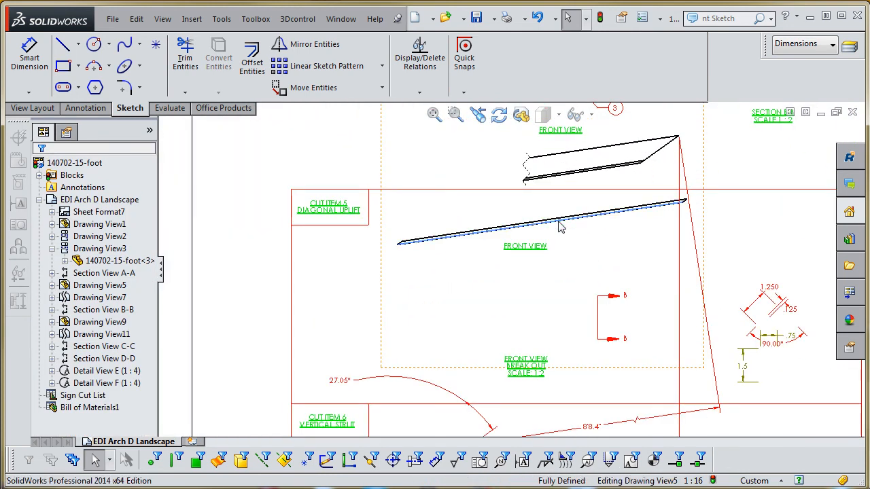
pyautogui.rightClick(379, 168)
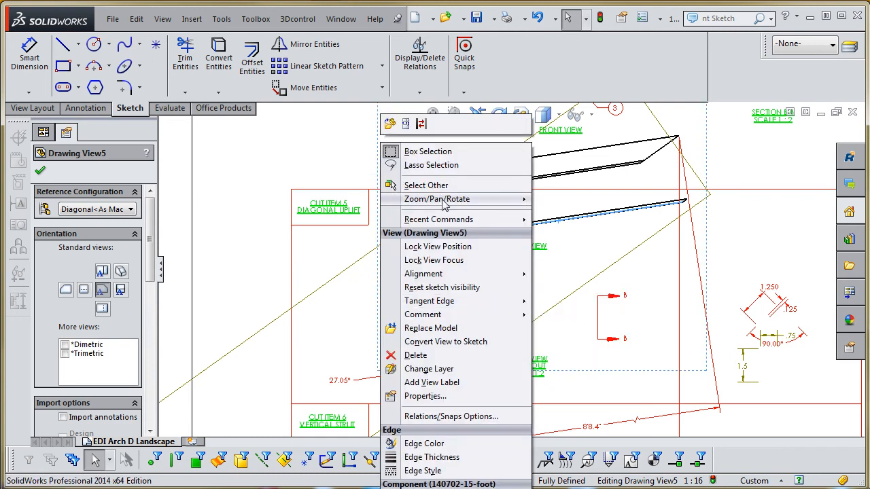
pyautogui.moveTo(445, 200)
pyautogui.click(583, 254)
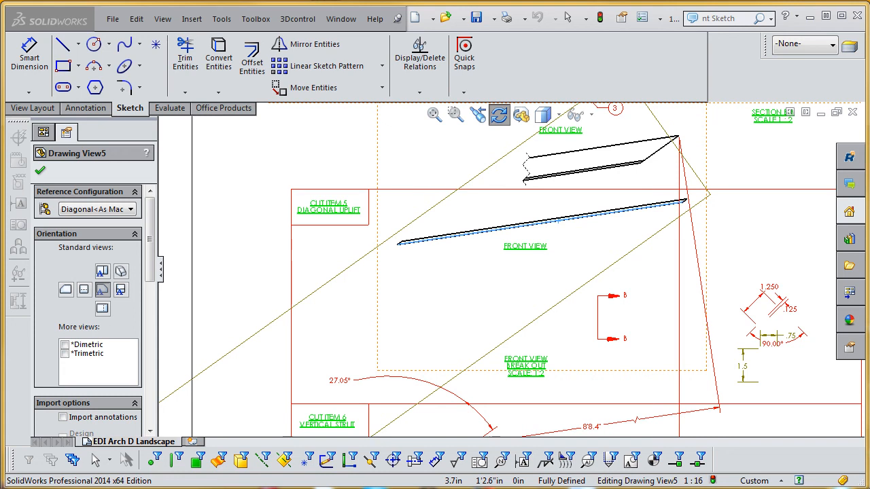
pyautogui.press('Return')
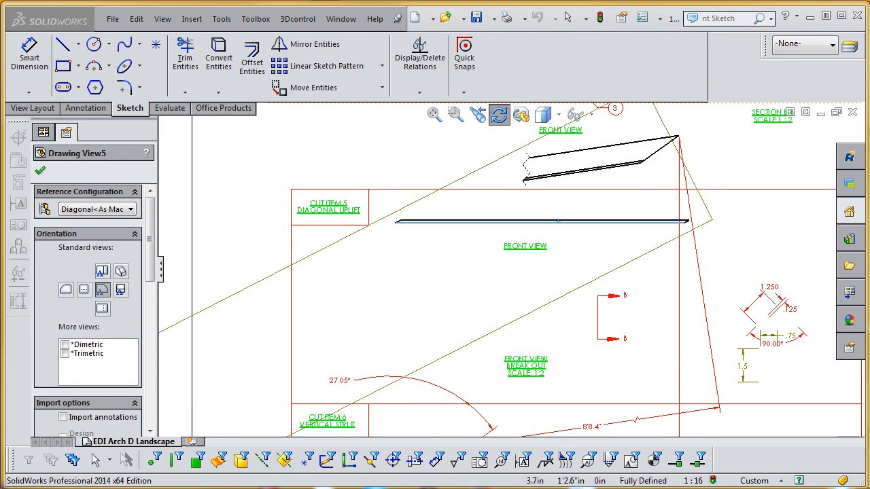
pyautogui.click(350, 67)
pyautogui.scroll(-3, 544, 255)
pyautogui.click(547, 248)
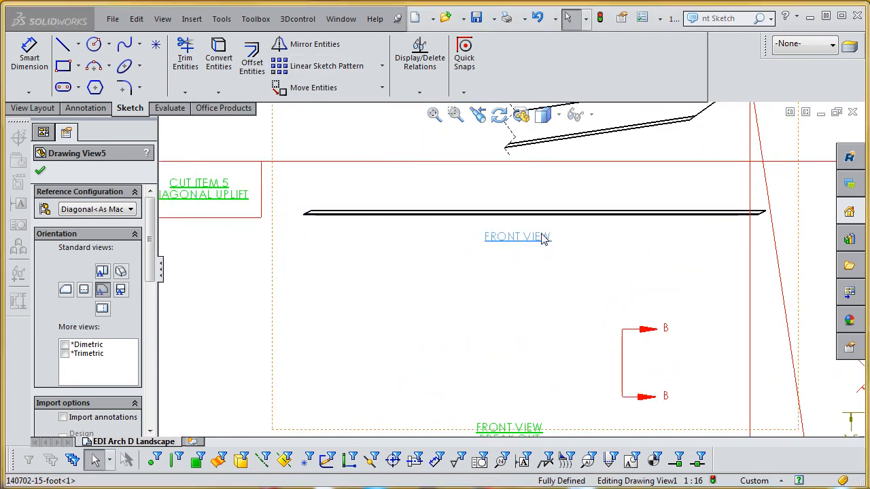
pyautogui.scroll(5, 575, 267)
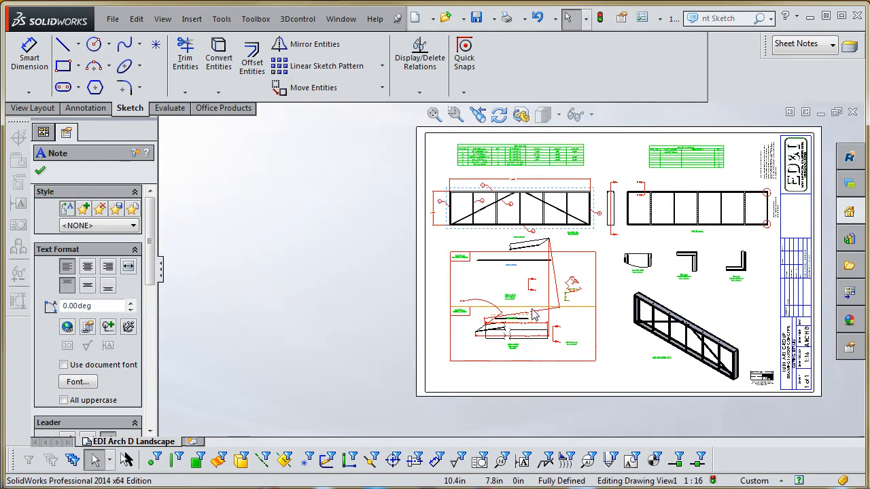
pyautogui.scroll(-3, 408, 345)
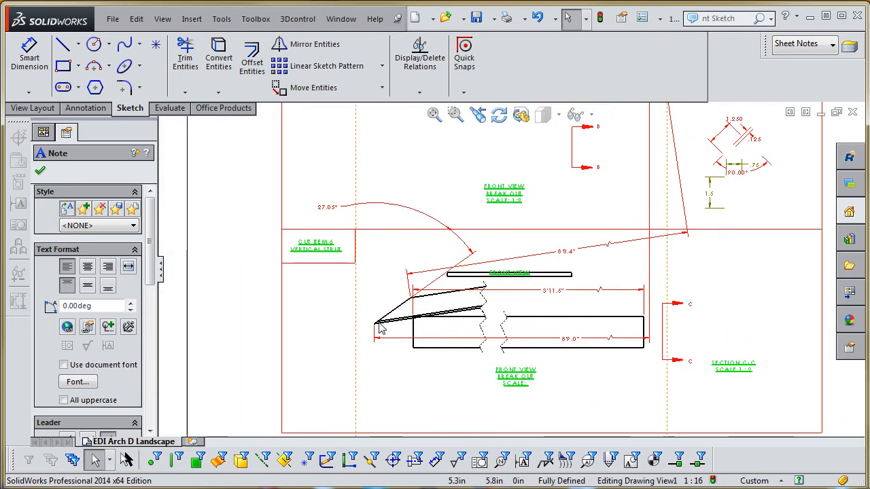
pyautogui.click(377, 327)
pyautogui.scroll(4, 402, 339)
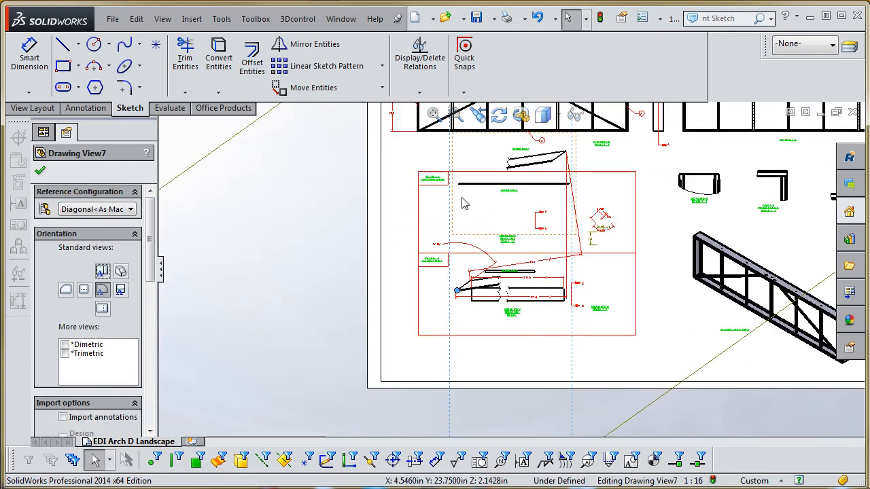
pyautogui.rightClick(451, 155)
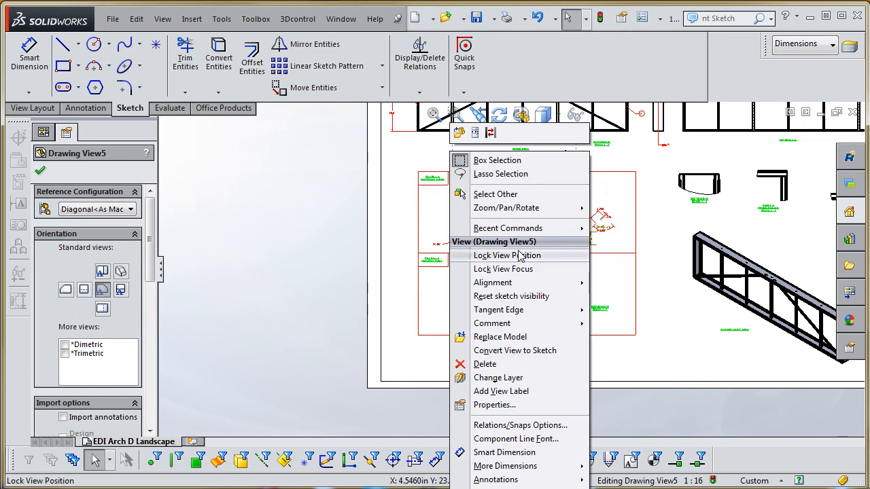
pyautogui.moveTo(528, 210)
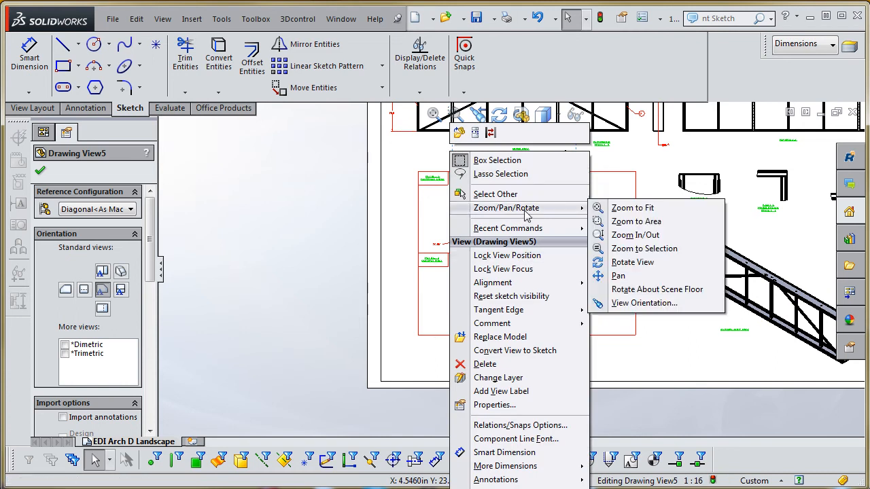
pyautogui.click(632, 262)
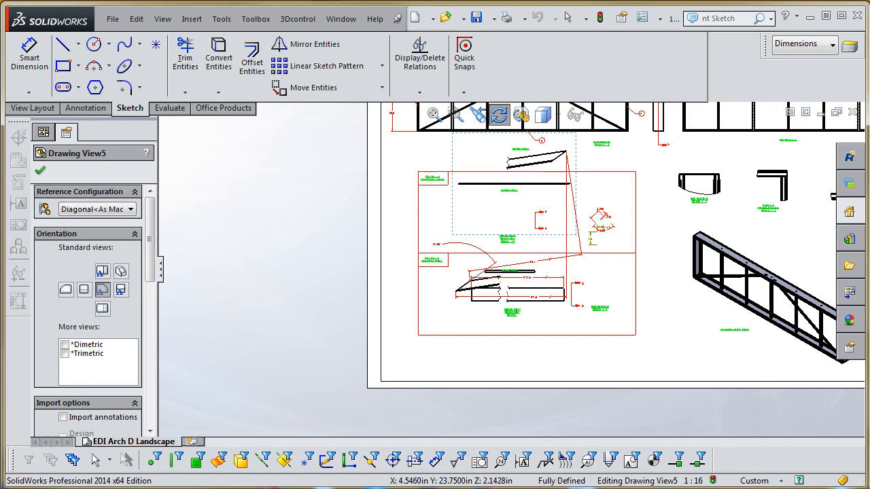
pyautogui.press('Escape')
pyautogui.scroll(-5, 543, 212)
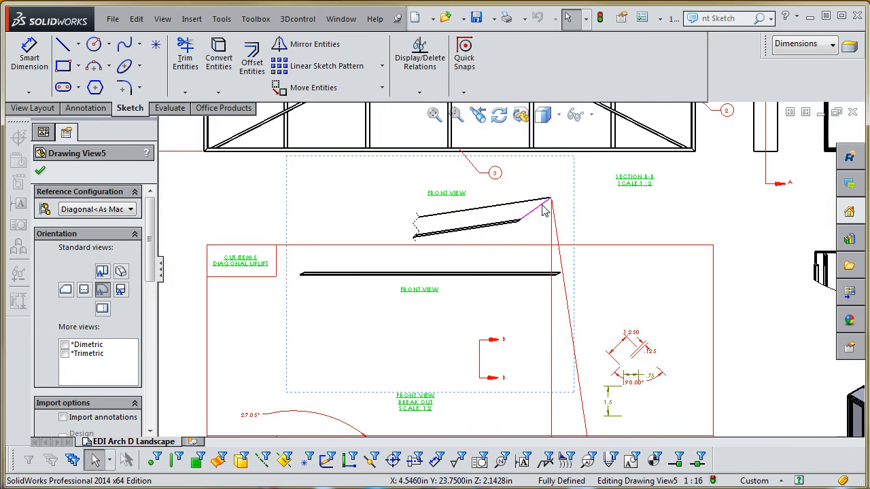
pyautogui.click(542, 211)
pyautogui.rightClick(578, 212)
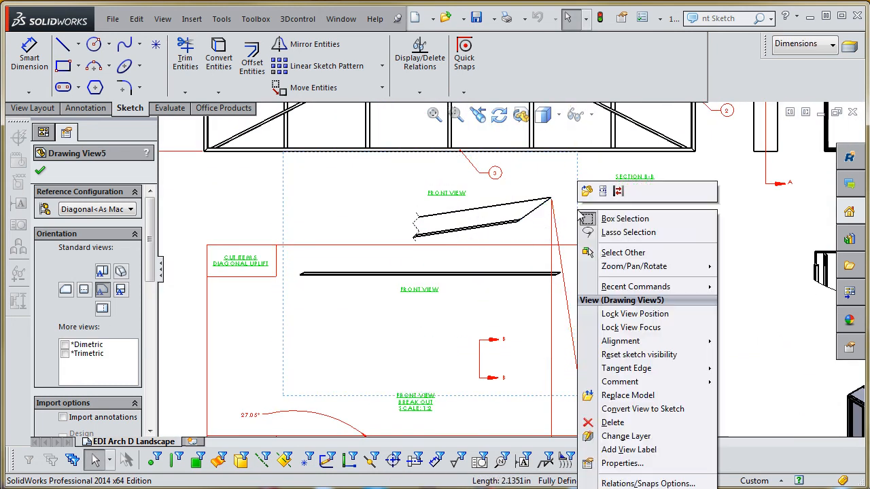
pyautogui.moveTo(649, 271)
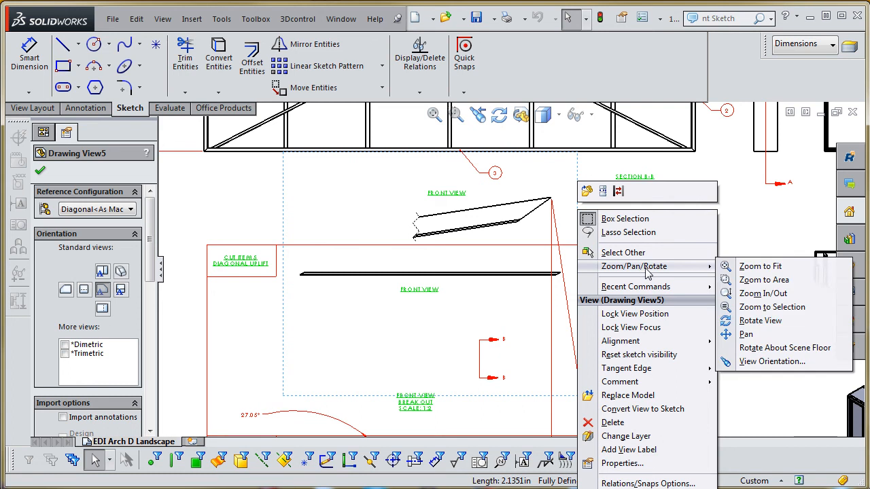
pyautogui.click(758, 322)
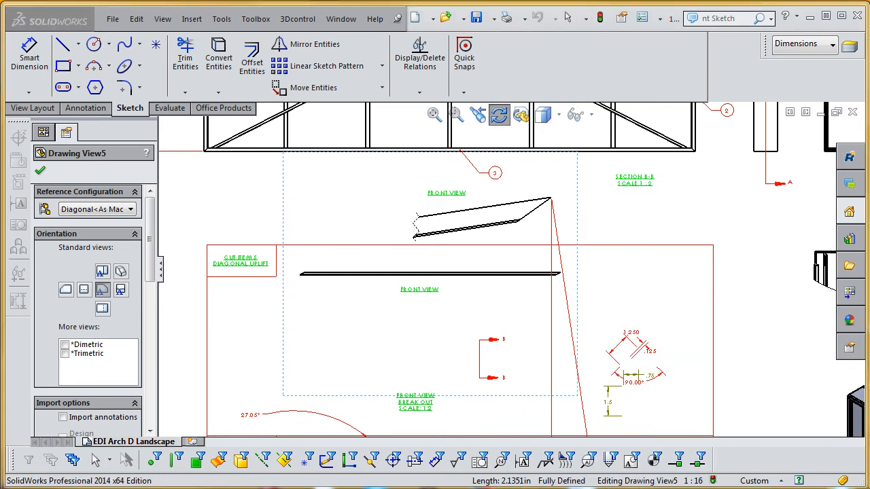
pyautogui.press('Escape')
pyautogui.scroll(6, 509, 265)
pyautogui.scroll(-2, 492, 279)
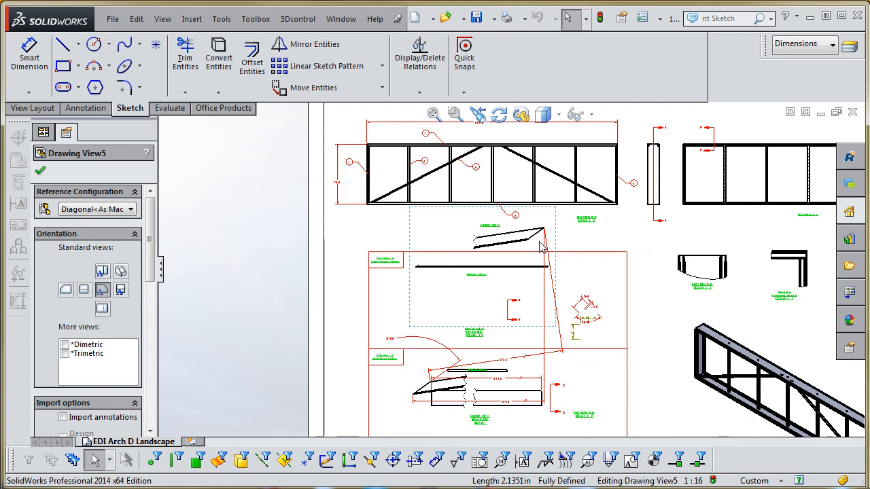
pyautogui.click(546, 233)
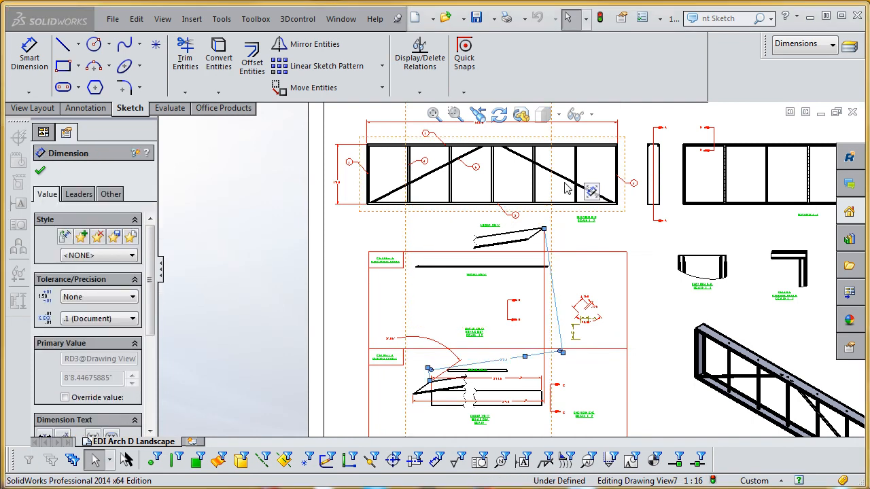
pyautogui.scroll(6, 566, 189)
pyautogui.scroll(-2, 504, 229)
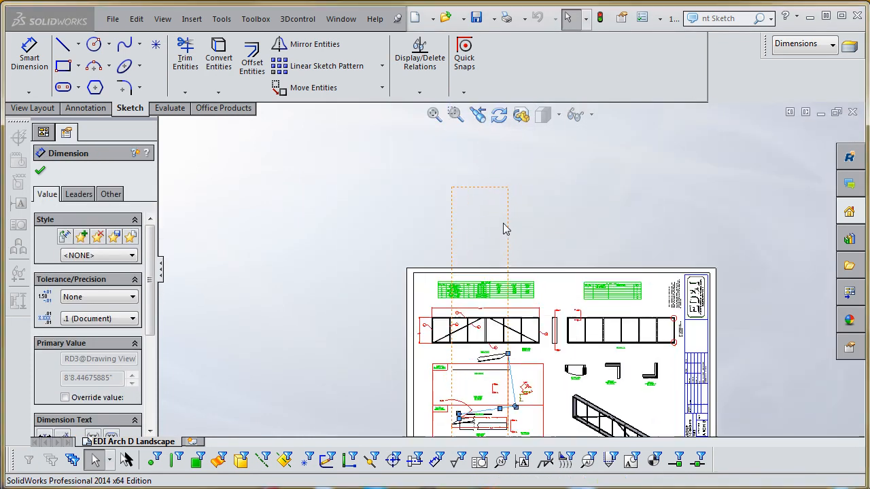
pyautogui.rightClick(509, 229)
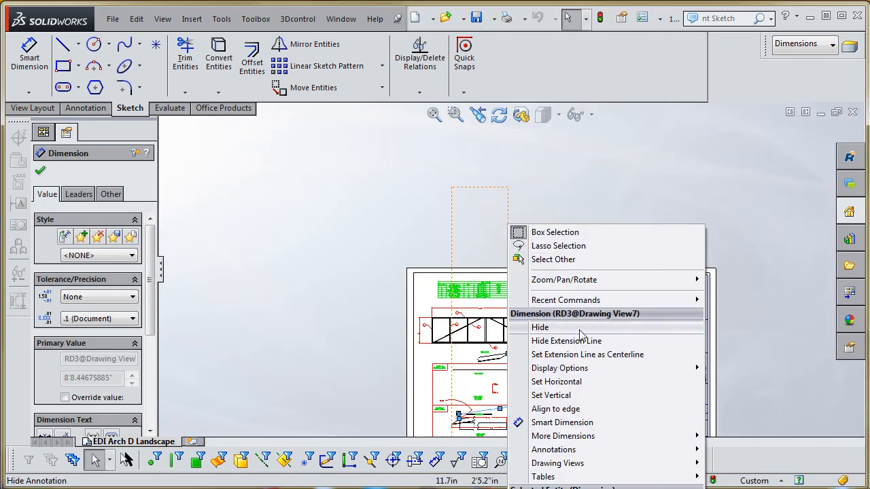
pyautogui.moveTo(584, 280)
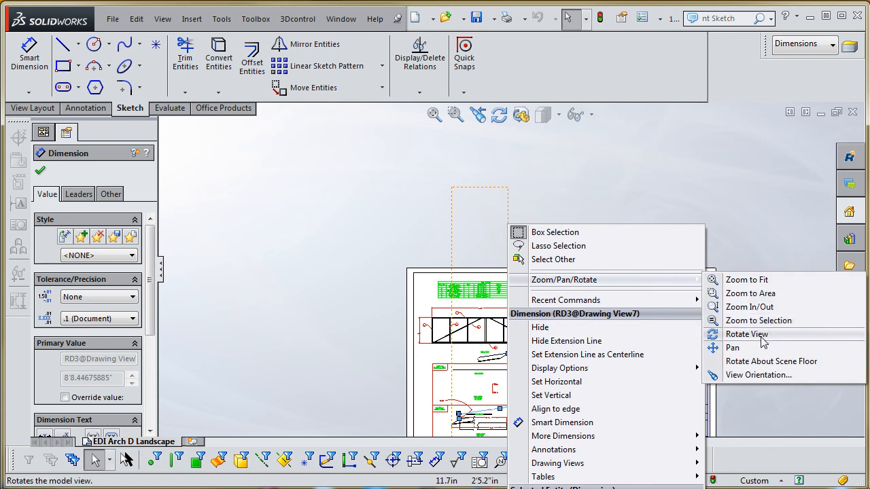
pyautogui.click(713, 335)
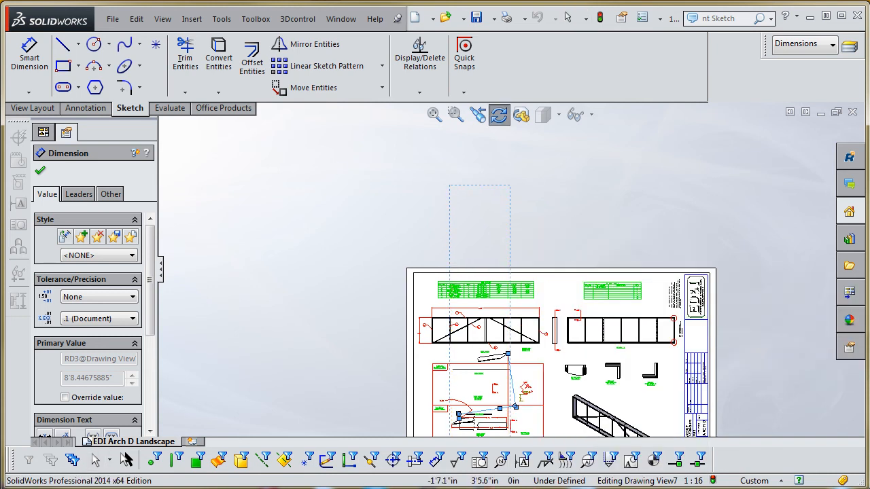
pyautogui.press('Escape')
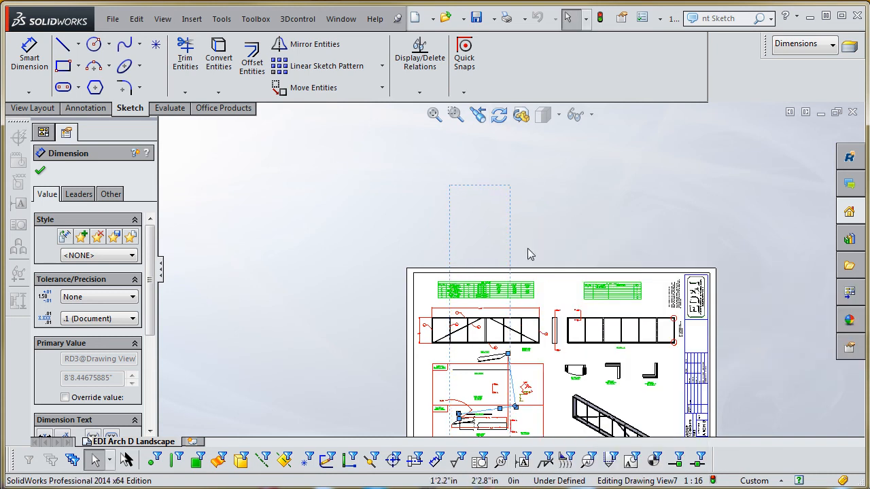
# - Rotate the diagonal uplift's broken front view so its long edges lie horizontal, accepting the effect on its dependent views
pyautogui.scroll(-2, 527, 248)
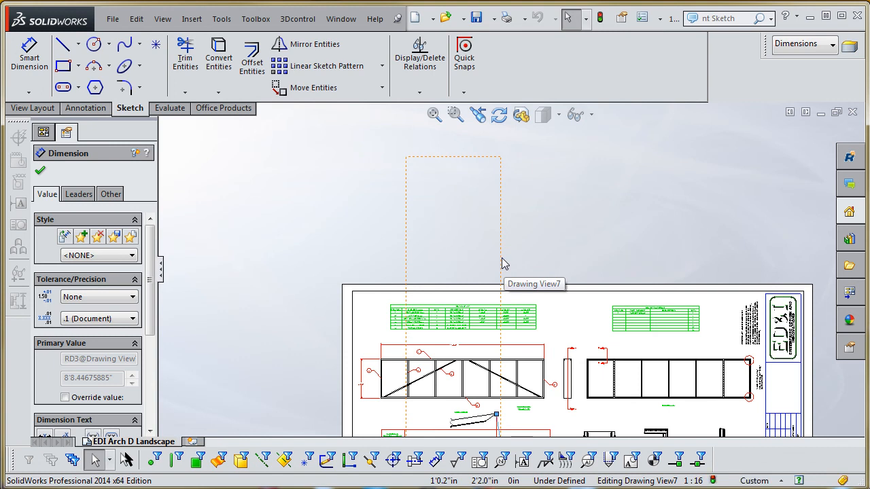
pyautogui.click(504, 262)
pyautogui.rightClick(505, 262)
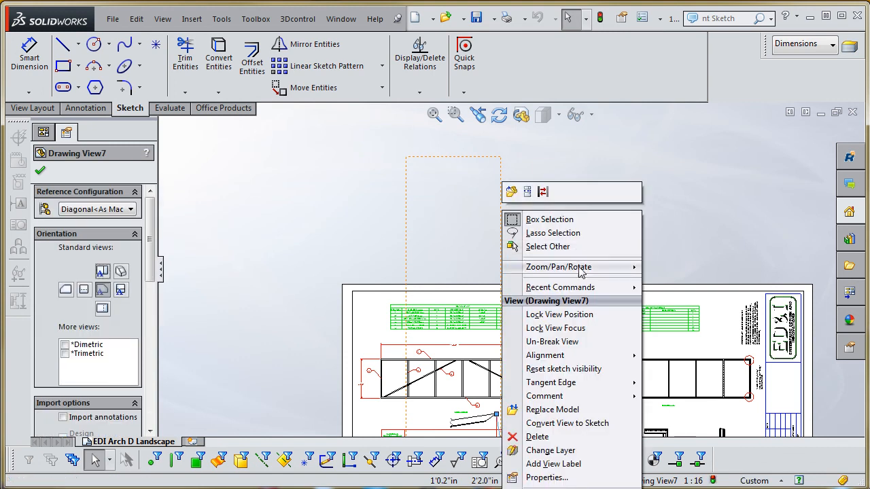
pyautogui.moveTo(582, 267)
pyautogui.click(686, 321)
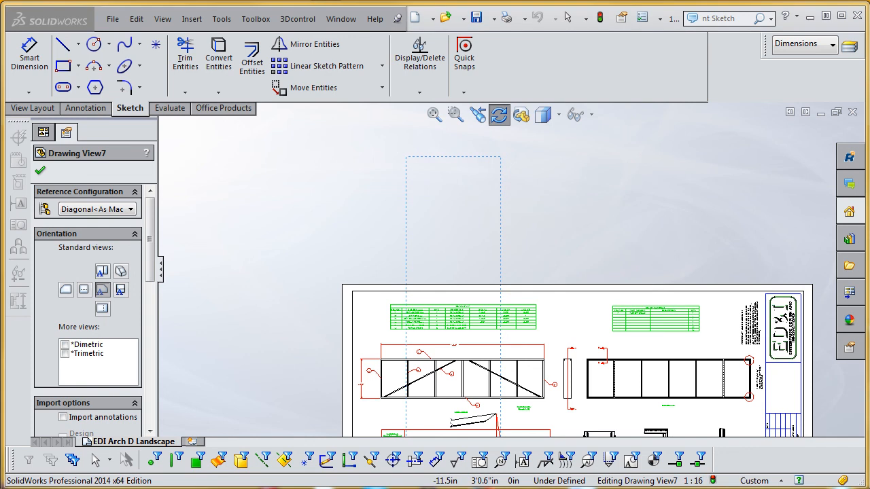
pyautogui.click(378, 248)
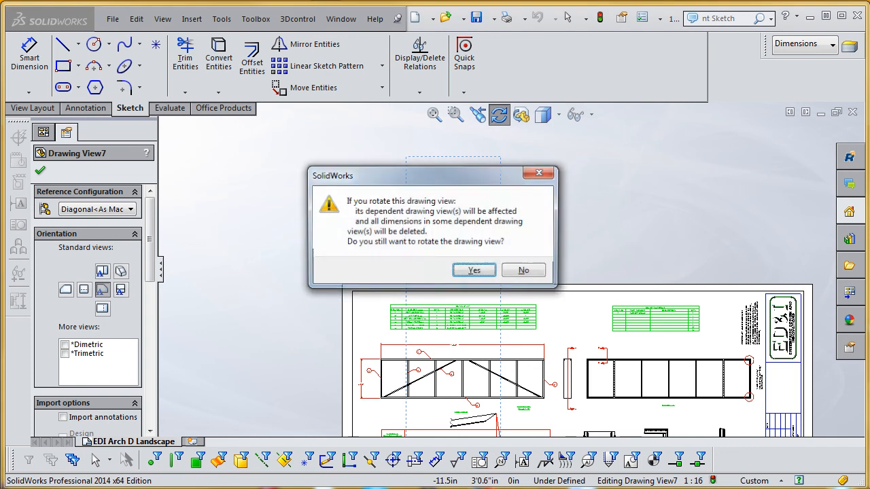
pyautogui.click(474, 272)
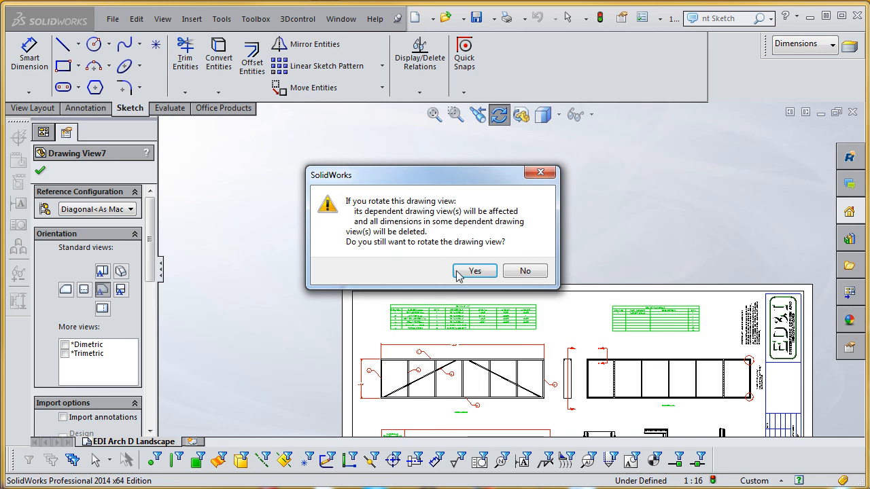
pyautogui.click(468, 271)
pyautogui.press('Escape')
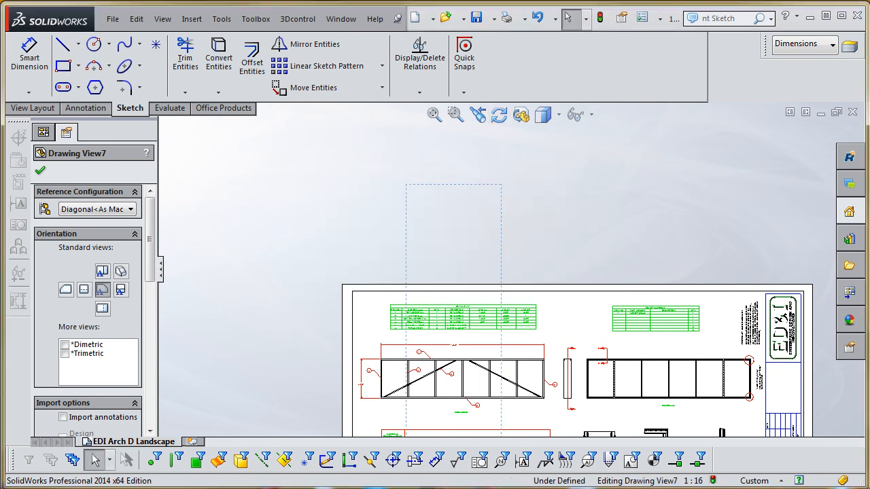
# - Delete the slanted overall length dimension beneath the diagonal uplift's break out view
pyautogui.scroll(8, 377, 290)
pyautogui.scroll(-3, 520, 373)
pyautogui.scroll(-9, 501, 295)
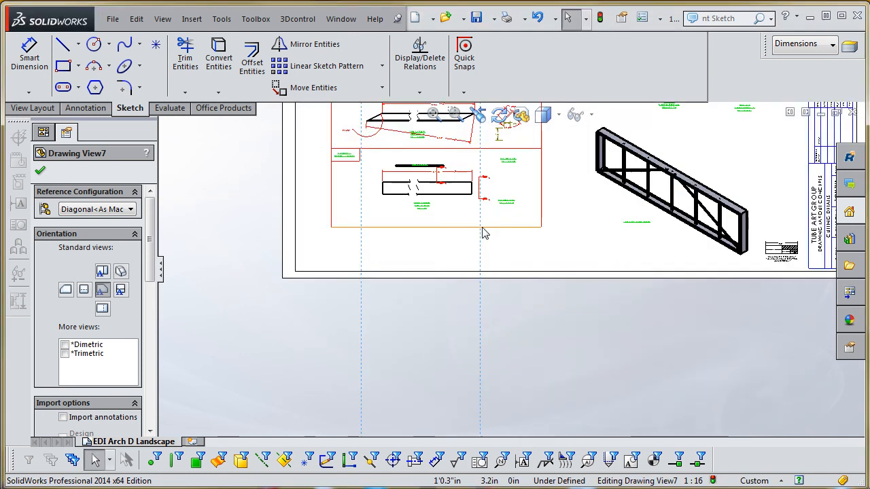
pyautogui.scroll(4, 461, 186)
pyautogui.scroll(-6, 457, 163)
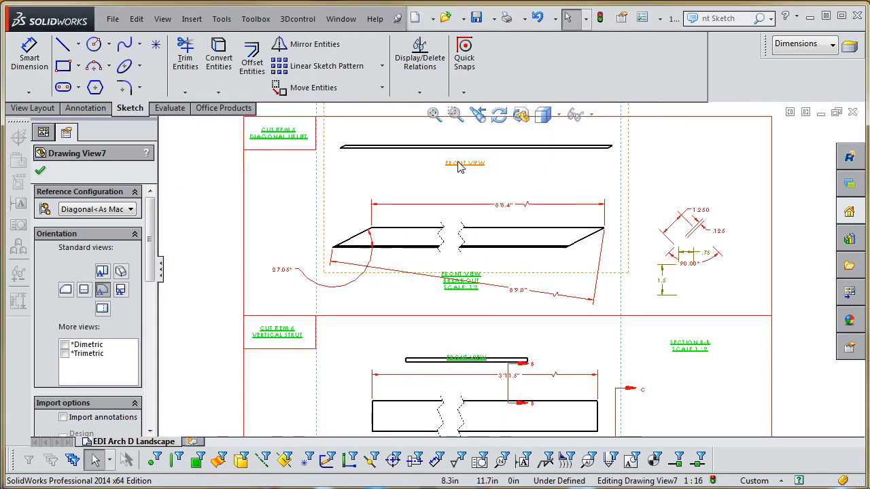
pyautogui.click(528, 294)
pyautogui.press('Delete')
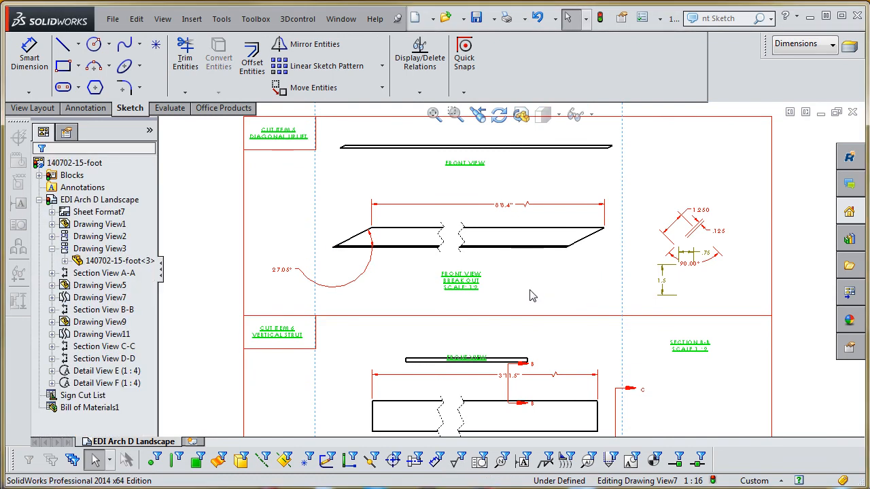
# - Dimension the diagonal uplift's overall horizontal length between its two opposite pointed ends, placing the dimension just below the break out view
pyautogui.click(38, 57)
pyautogui.scroll(-3, 364, 286)
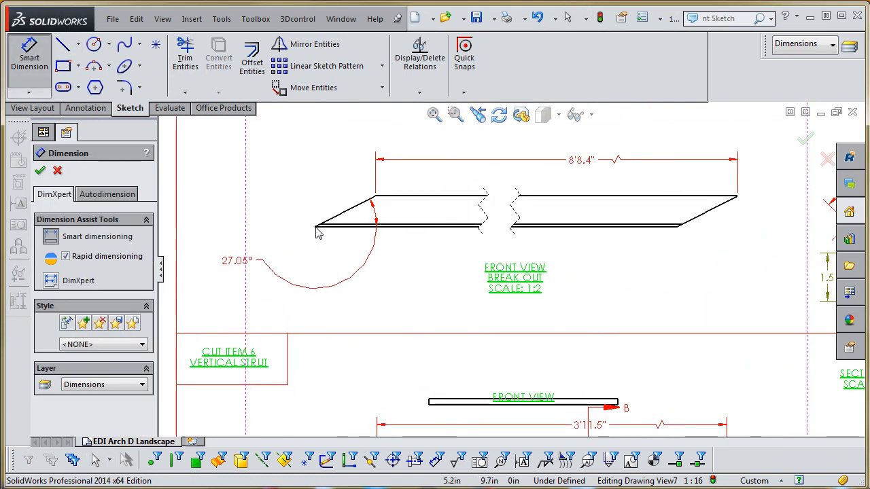
pyautogui.click(315, 226)
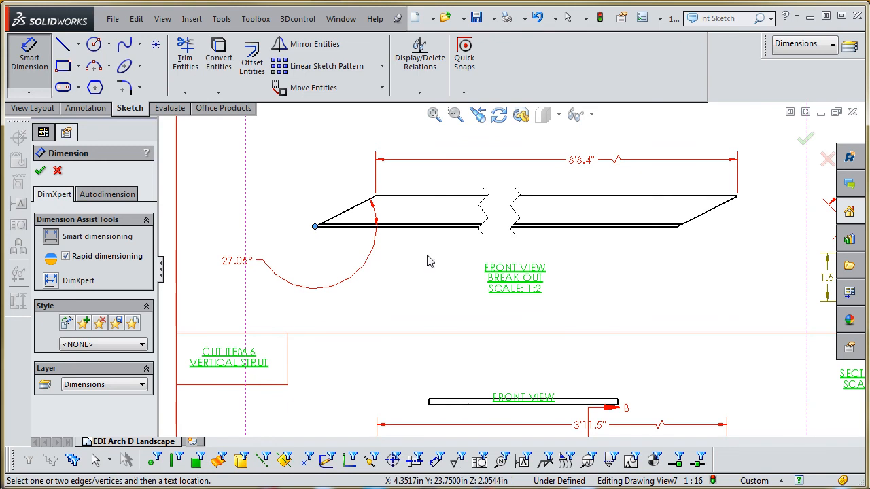
pyautogui.click(738, 199)
pyautogui.click(683, 253)
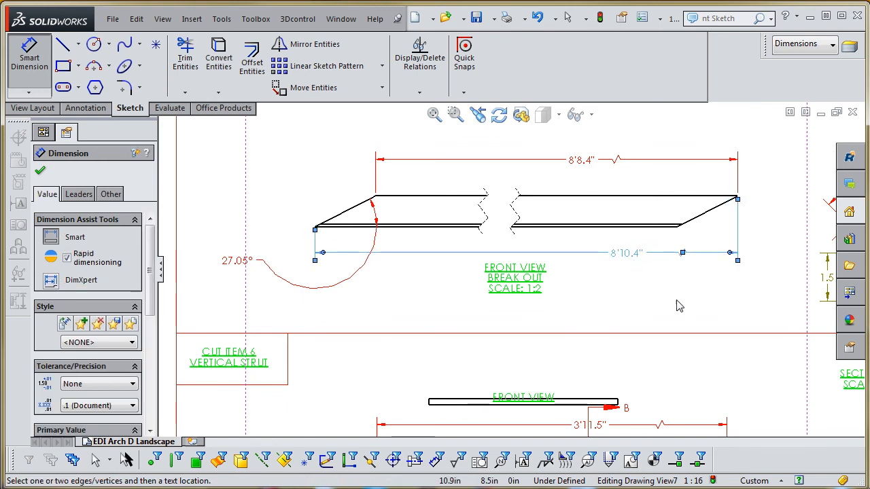
pyautogui.scroll(2, 677, 306)
pyautogui.press('Escape')
pyautogui.scroll(-5, 585, 282)
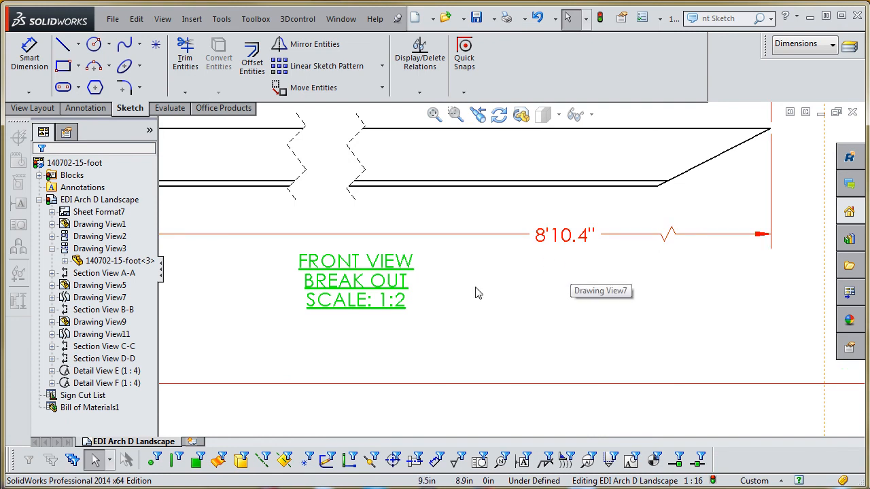
# - Move the uplift's angle dimension inside its left mitred end and shift the break out view's label slightly to the right
pyautogui.scroll(4, 475, 294)
pyautogui.scroll(-3, 388, 274)
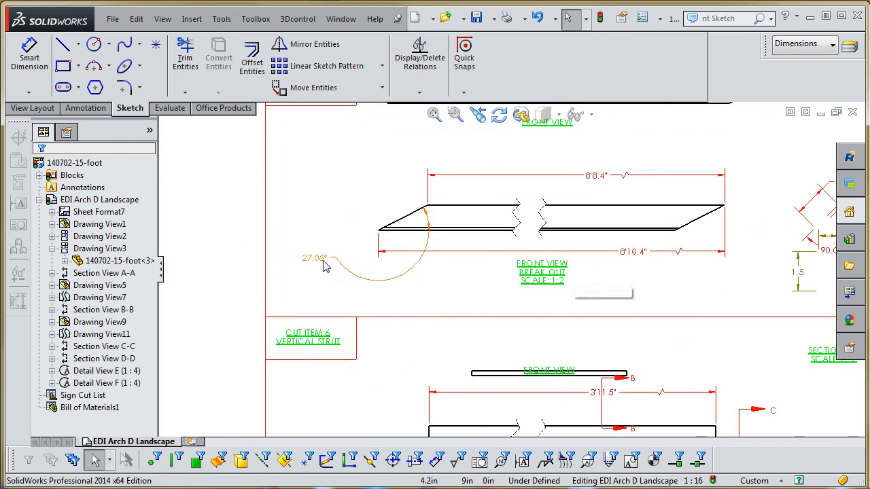
pyautogui.moveTo(325, 267); pyautogui.dragTo(417, 262)
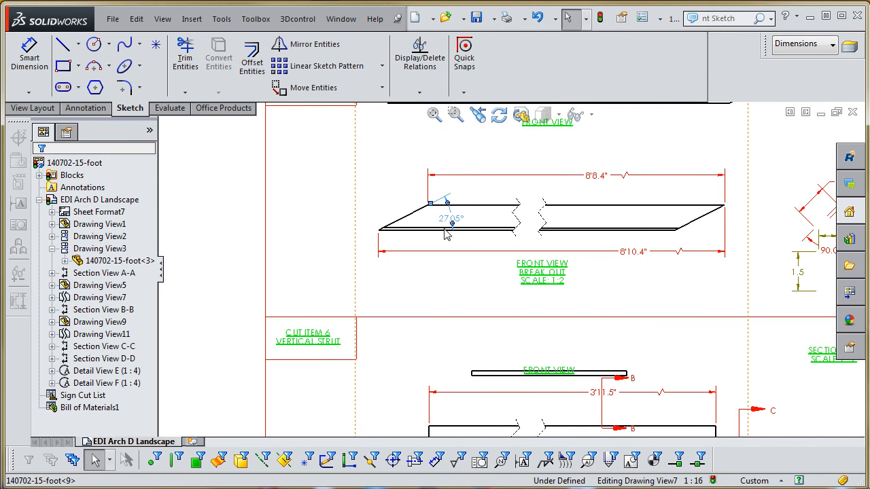
pyautogui.scroll(4, 537, 278)
pyautogui.scroll(-3, 577, 257)
pyautogui.click(505, 292)
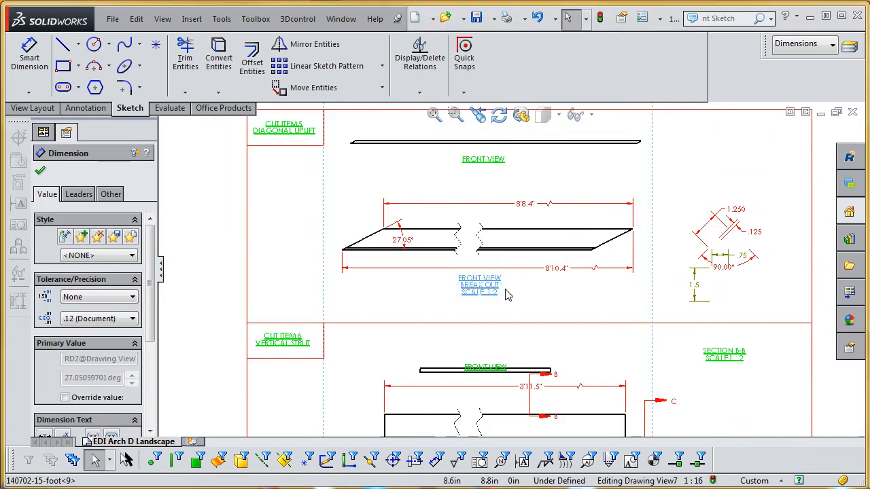
pyautogui.moveTo(490, 290); pyautogui.dragTo(505, 290)
pyautogui.scroll(3, 718, 296)
pyautogui.scroll(-3, 700, 245)
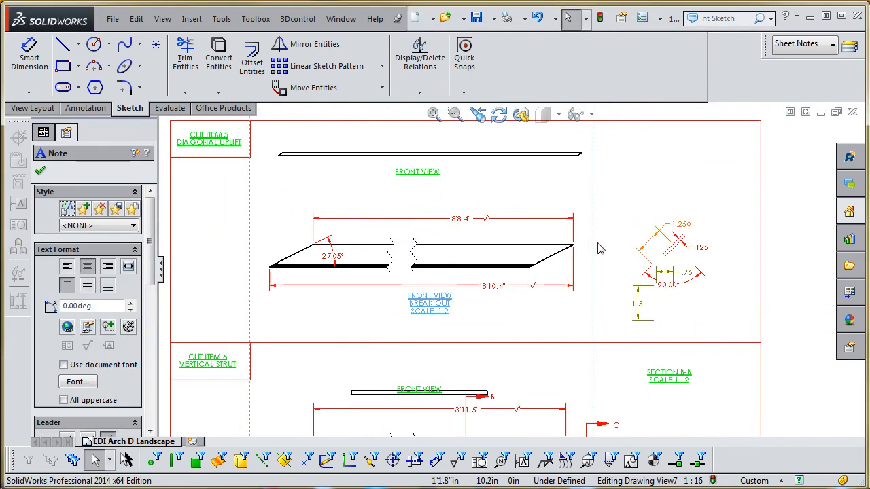
# - Move section line B-B from the vertical strut's views up to the diagonal uplift's break out view, spanning its depth near the mitred right end
pyautogui.scroll(4, 537, 251)
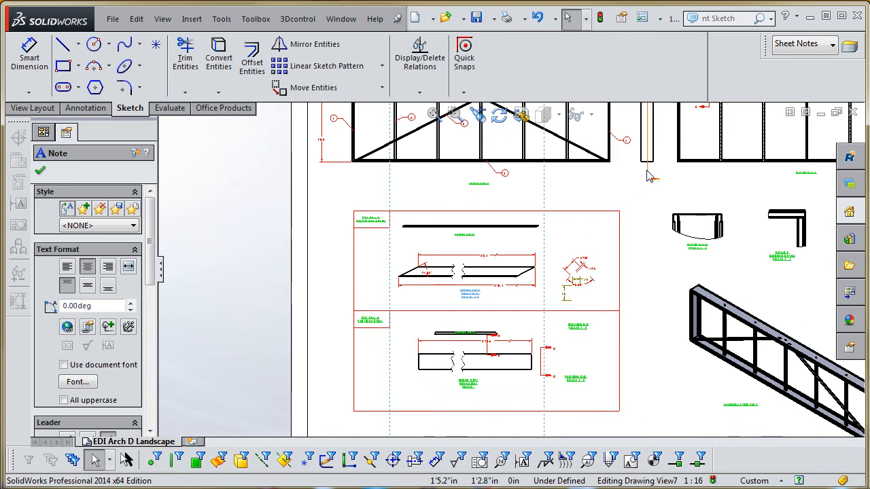
pyautogui.scroll(3, 649, 175)
pyautogui.scroll(-2, 501, 306)
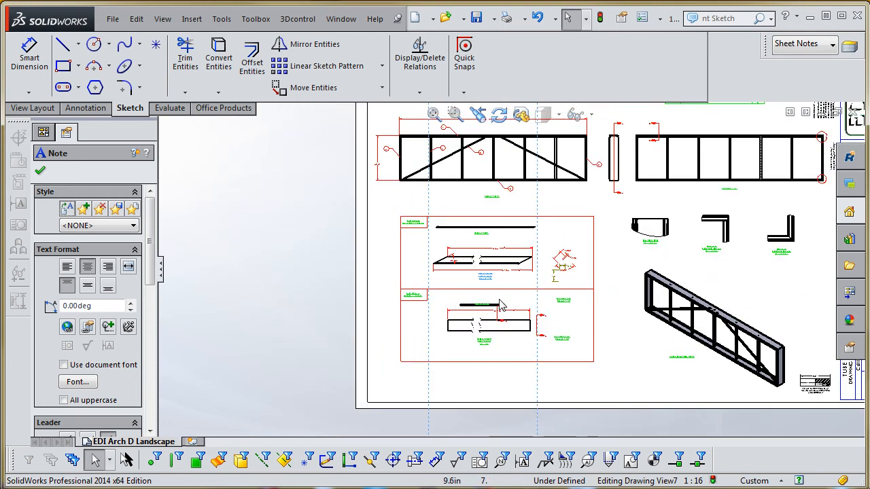
pyautogui.scroll(-2, 524, 290)
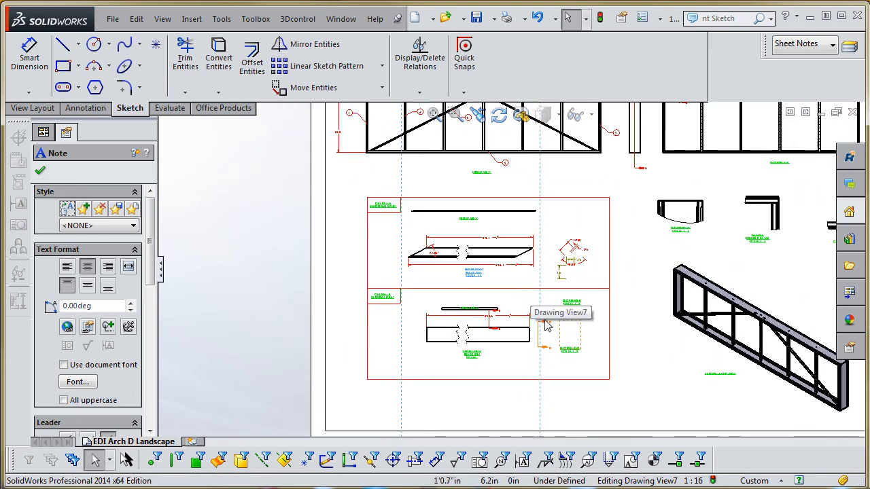
pyautogui.scroll(-2, 543, 327)
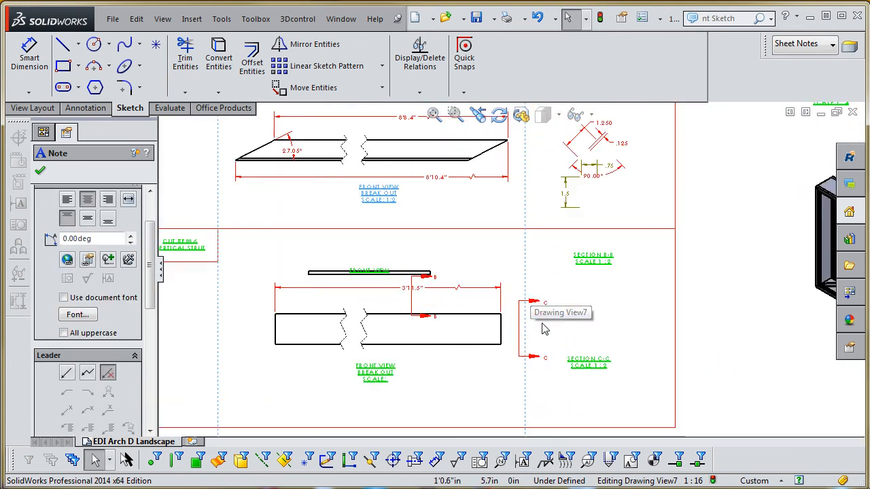
pyautogui.click(413, 307)
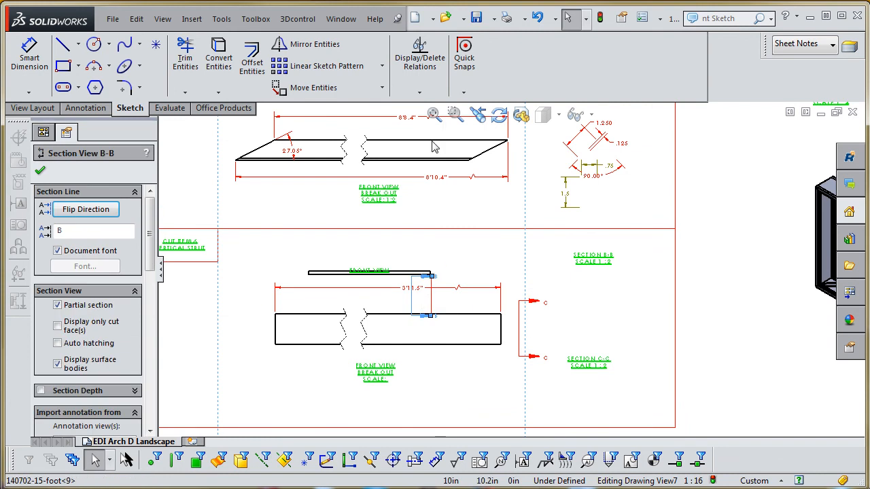
pyautogui.moveTo(413, 303); pyautogui.dragTo(445, 291)
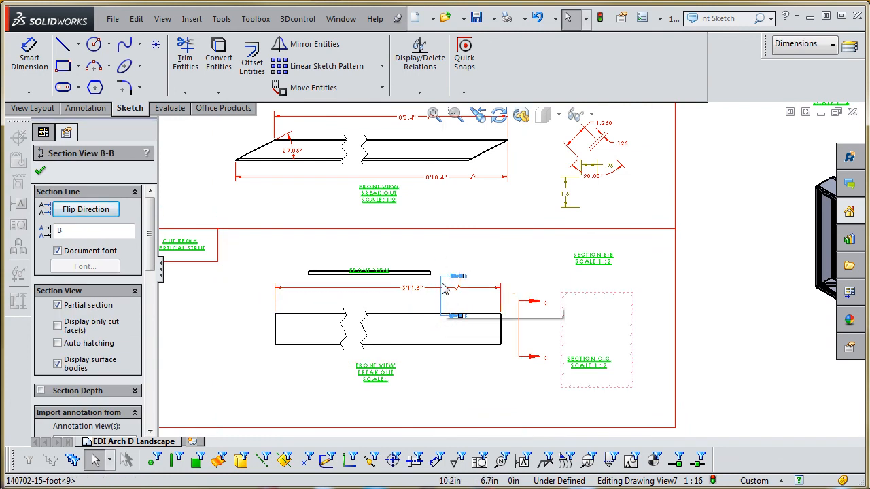
pyautogui.moveTo(442, 239); pyautogui.dragTo(443, 129)
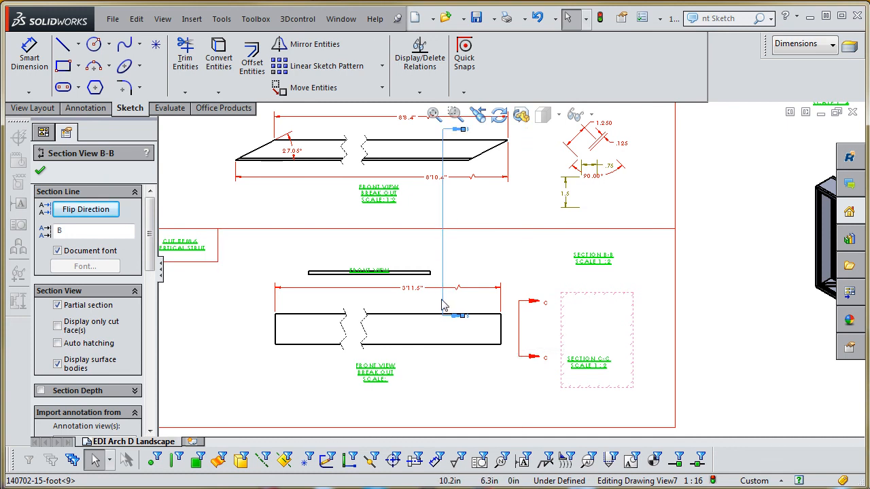
pyautogui.moveTo(447, 286); pyautogui.dragTo(507, 272)
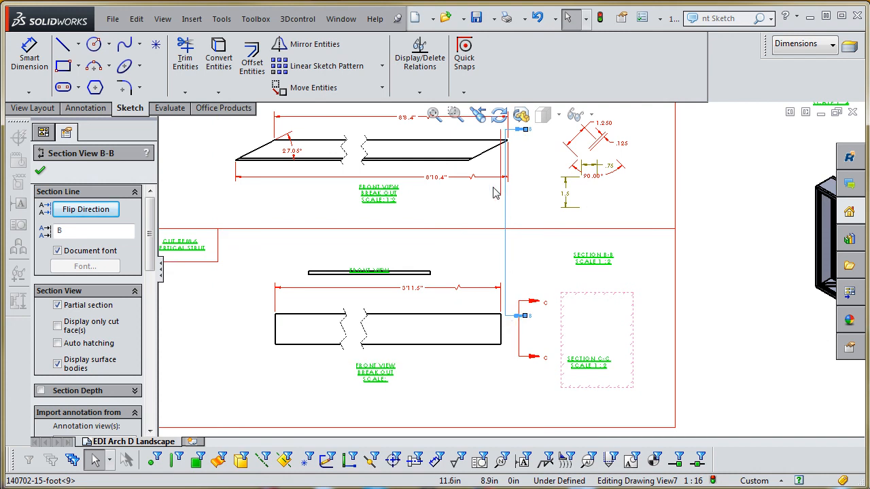
pyautogui.moveTo(465, 165); pyautogui.dragTo(440, 169)
# - Deselect the section line and rebuild the drawing to regenerate section B-B at its new location
pyautogui.scroll(3, 518, 191)
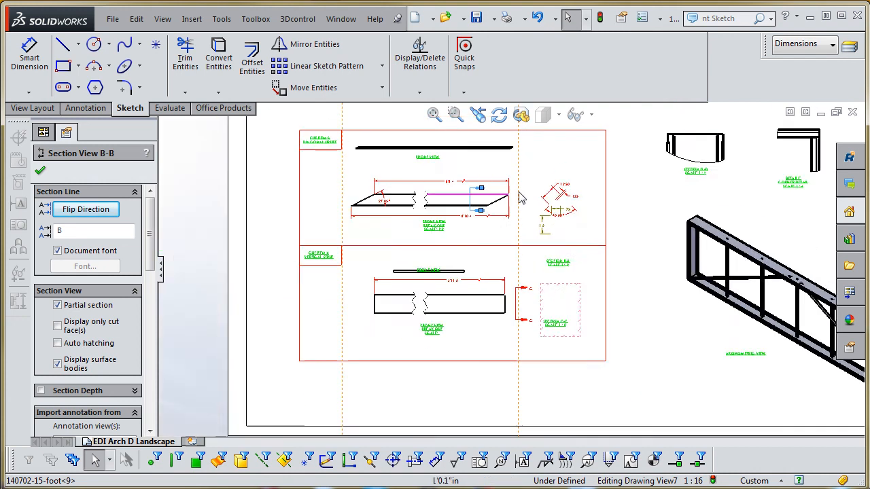
pyautogui.scroll(-2, 524, 214)
pyautogui.scroll(-2, 527, 226)
pyautogui.click(583, 246)
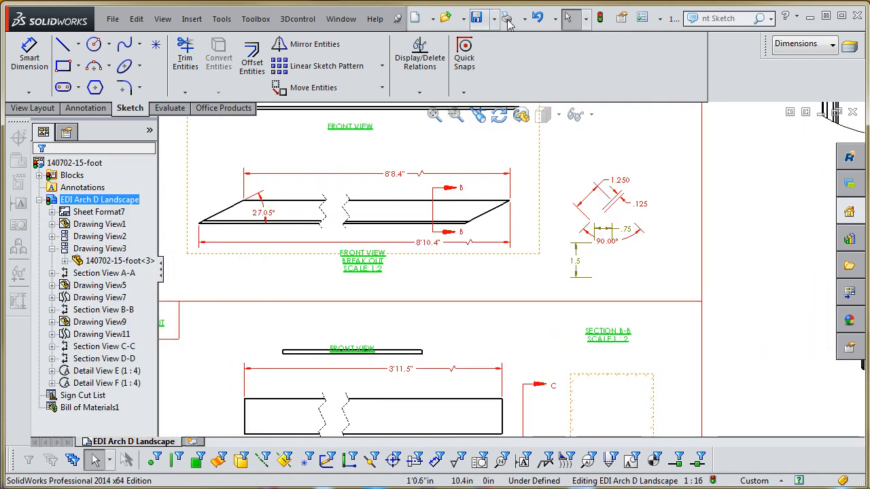
pyautogui.click(601, 19)
# - Delete the dangling .75 and 1.5 dimensions below the diagonal uplift's angle-profile section view
pyautogui.scroll(-3, 692, 262)
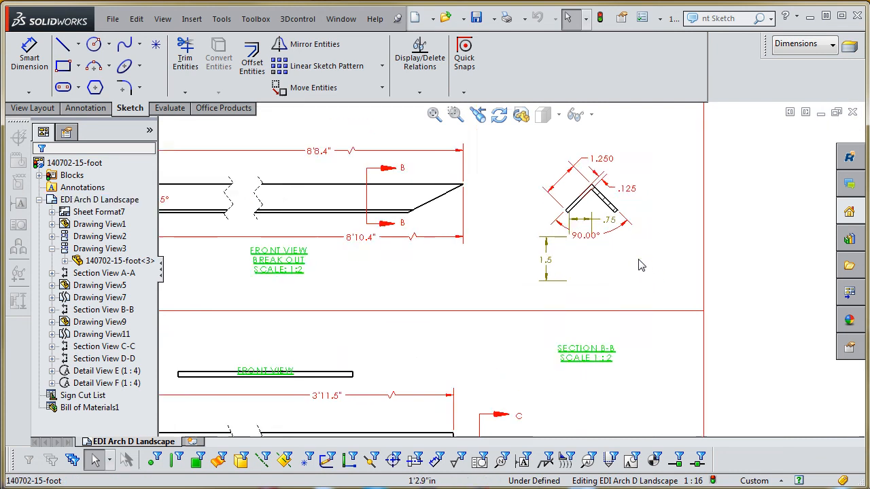
pyautogui.click(570, 208)
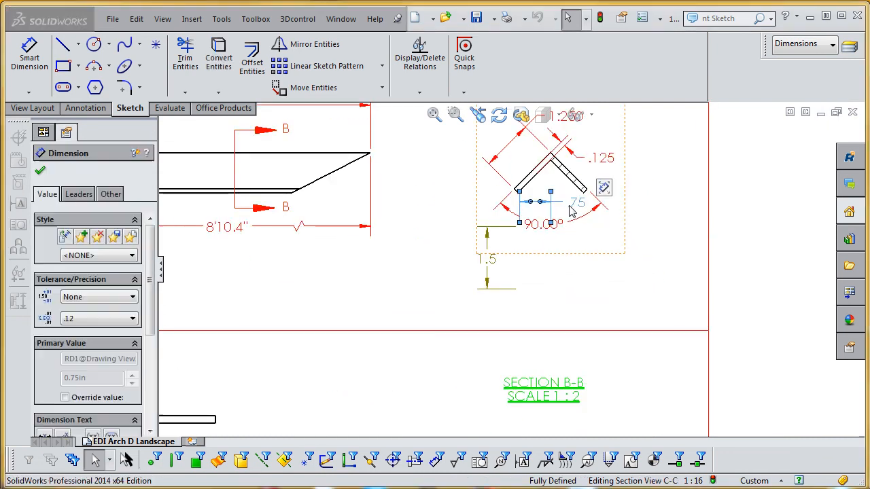
pyautogui.press('Delete')
pyautogui.click(488, 261)
pyautogui.press('Delete')
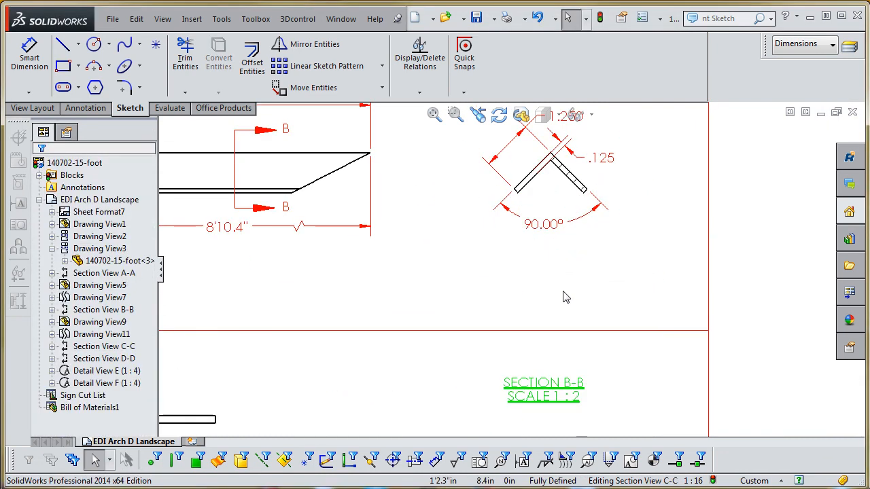
# - Place the SECTION B-B label directly beneath the diagonal uplift's angle-profile section view
pyautogui.scroll(3, 564, 295)
pyautogui.scroll(-4, 559, 286)
pyautogui.scroll(2, 550, 411)
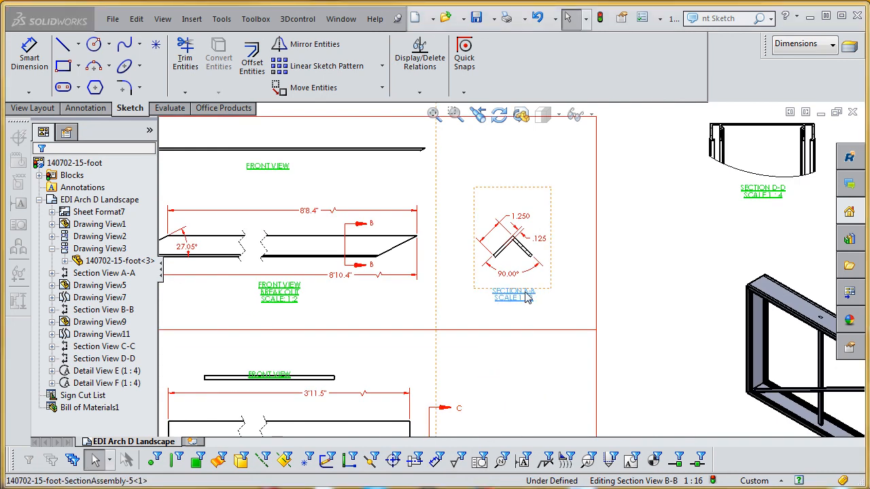
pyautogui.click(503, 310)
pyautogui.scroll(-3, 530, 264)
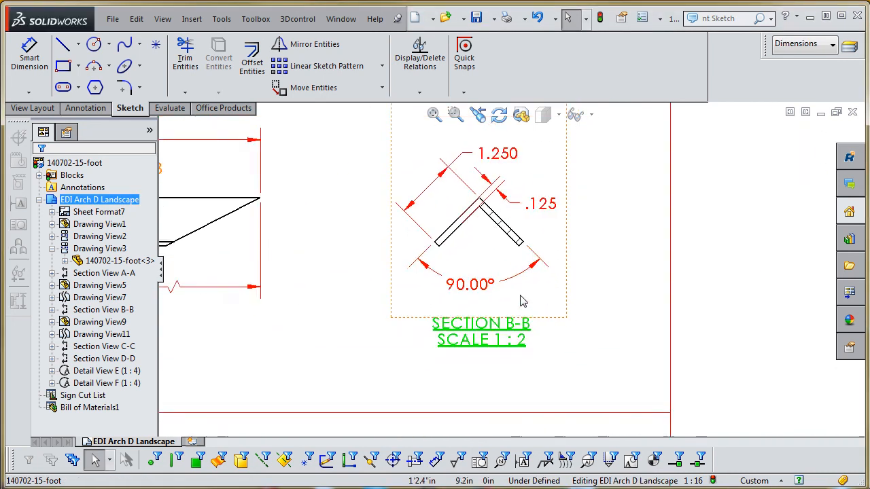
pyautogui.scroll(3, 524, 278)
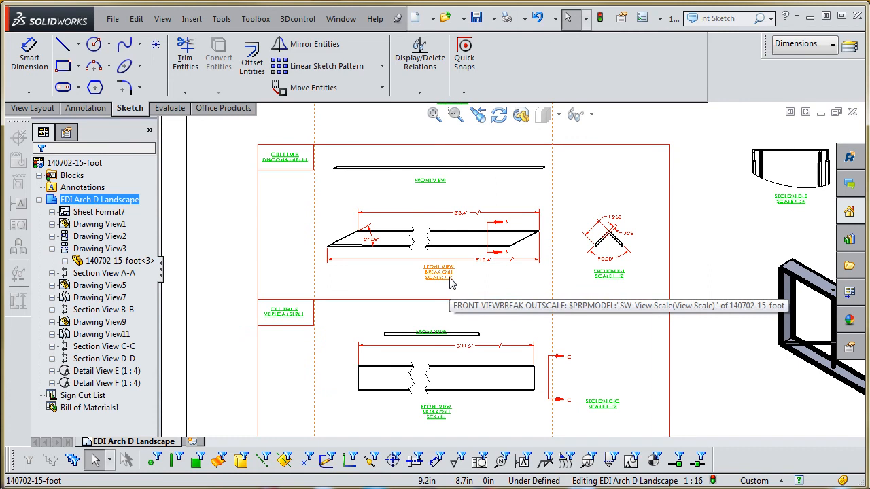
pyautogui.scroll(1, 501, 313)
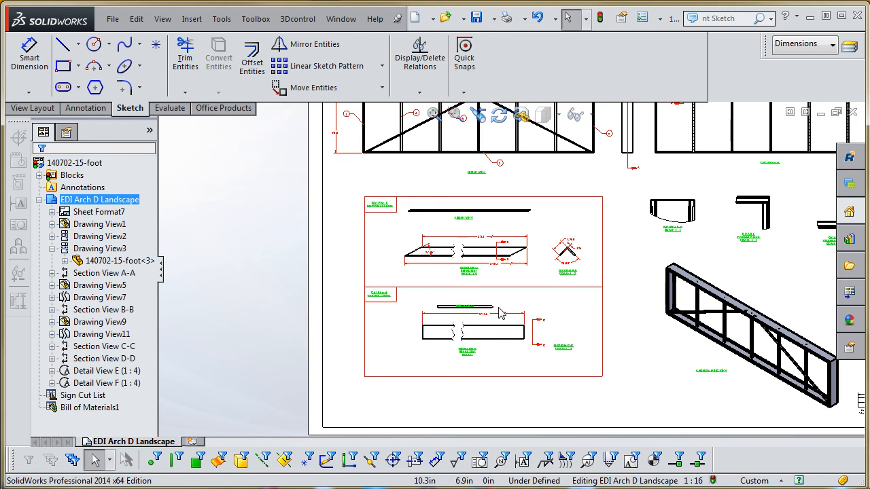
pyautogui.scroll(6, 617, 318)
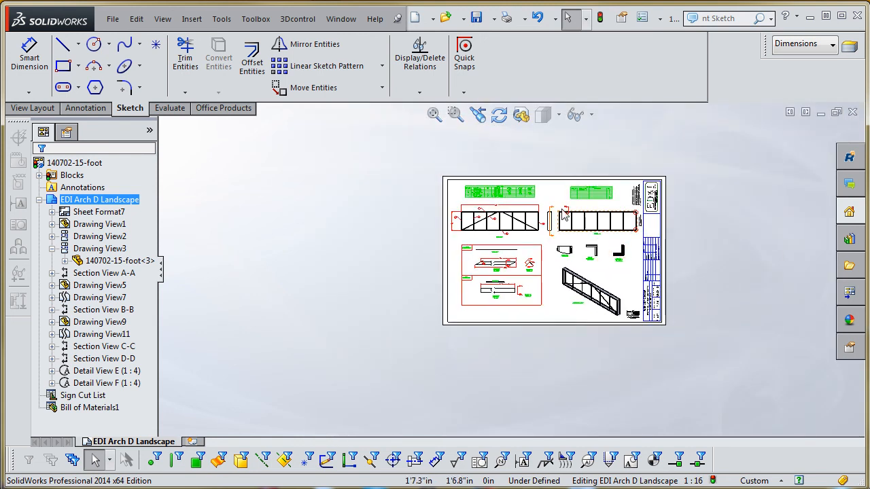
pyautogui.scroll(-2, 585, 223)
pyautogui.scroll(-2, 561, 216)
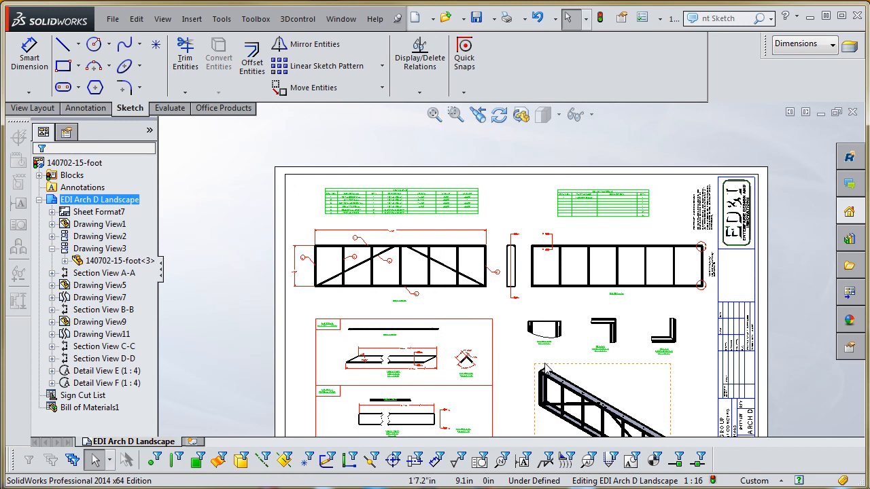
pyautogui.scroll(2, 547, 365)
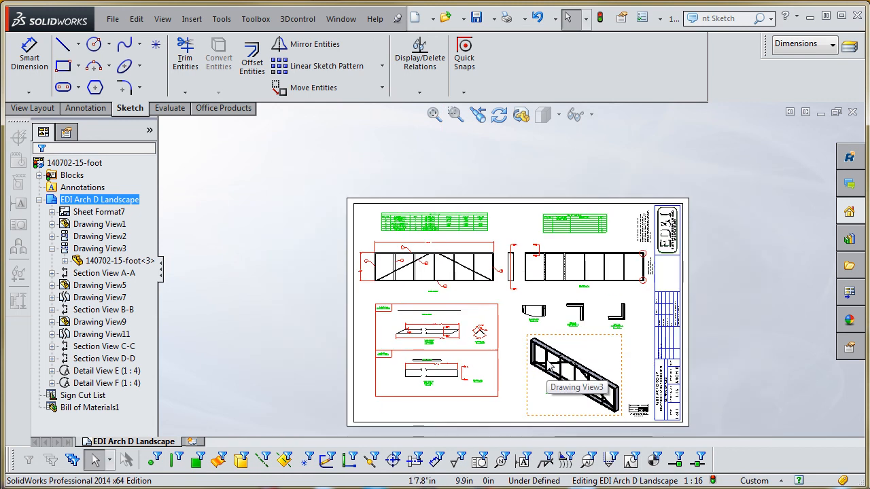
pyautogui.scroll(-3, 549, 366)
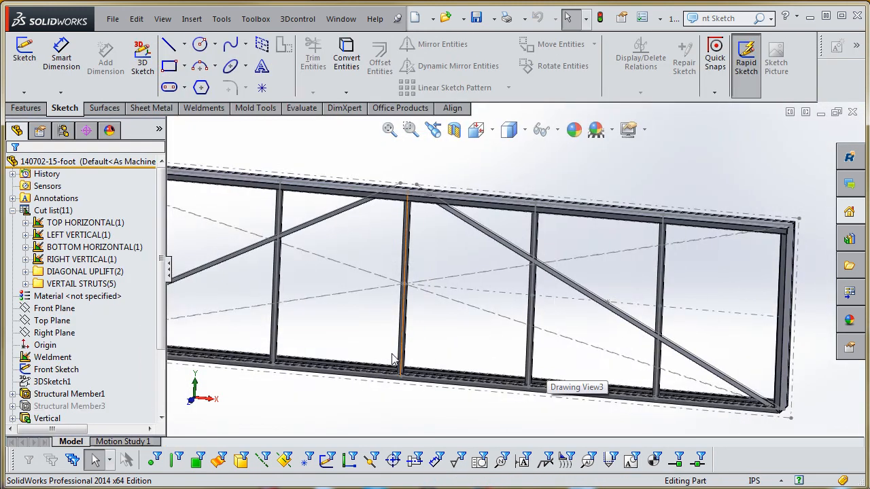
pyautogui.click(53, 382)
pyautogui.doubleClick(56, 369)
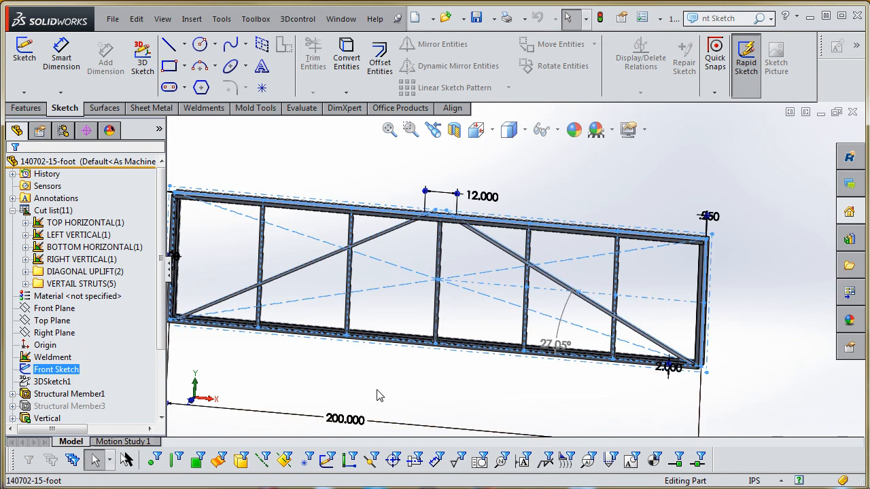
pyautogui.scroll(2, 391, 400)
pyautogui.doubleClick(403, 376)
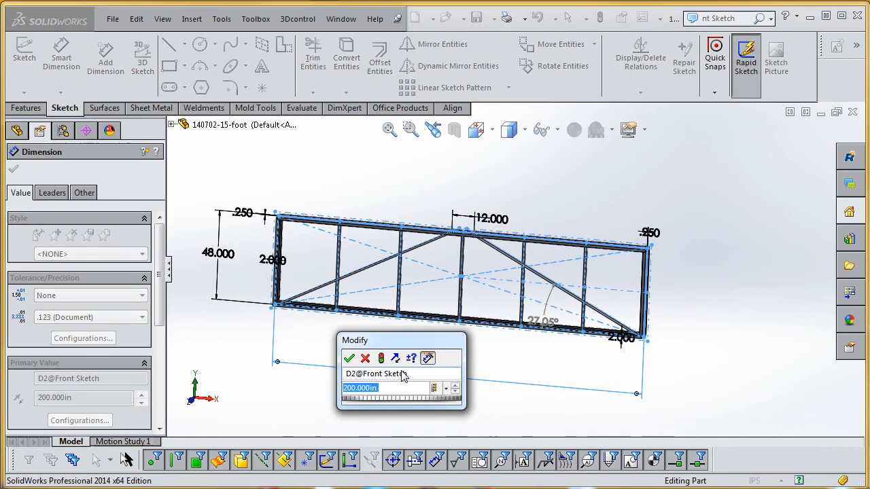
pyautogui.write('300')
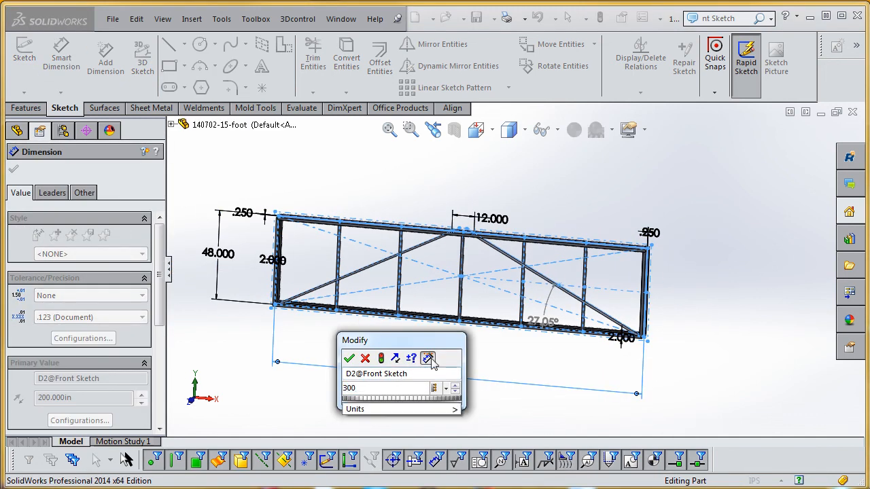
pyautogui.click(365, 358)
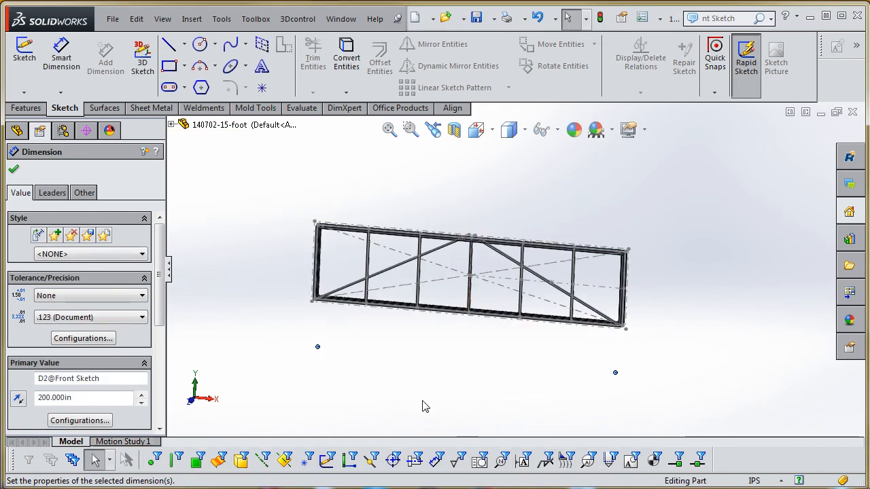
pyautogui.hotkey('ctrl', 'Tab')
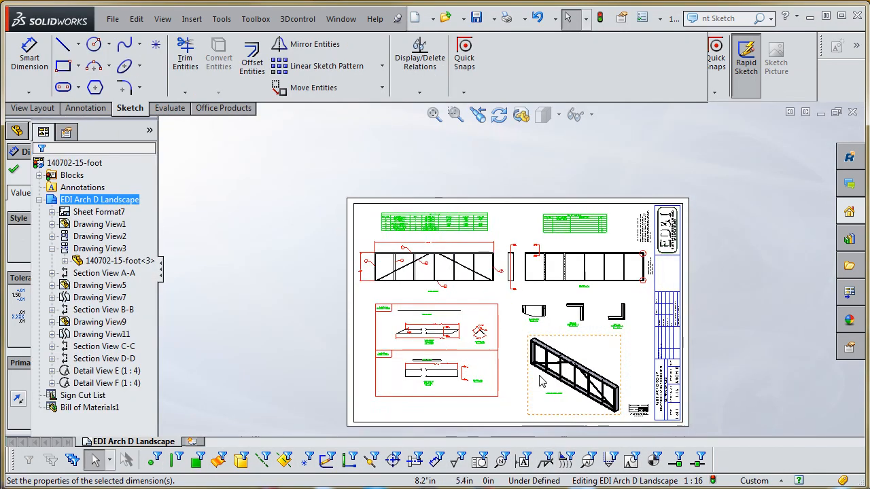
# - Review the updated drawing sheet, examining the frame views and the lengths and angles in the SIGN CUT LIST table
pyautogui.scroll(2, 520, 359)
pyautogui.scroll(-3, 490, 320)
pyautogui.scroll(-3, 449, 299)
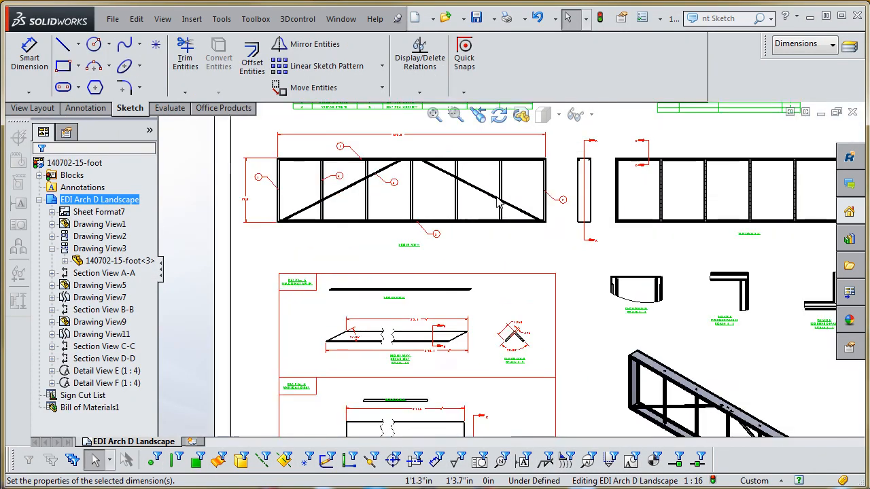
pyautogui.scroll(3, 476, 272)
pyautogui.scroll(-2, 520, 212)
pyautogui.scroll(-3, 520, 212)
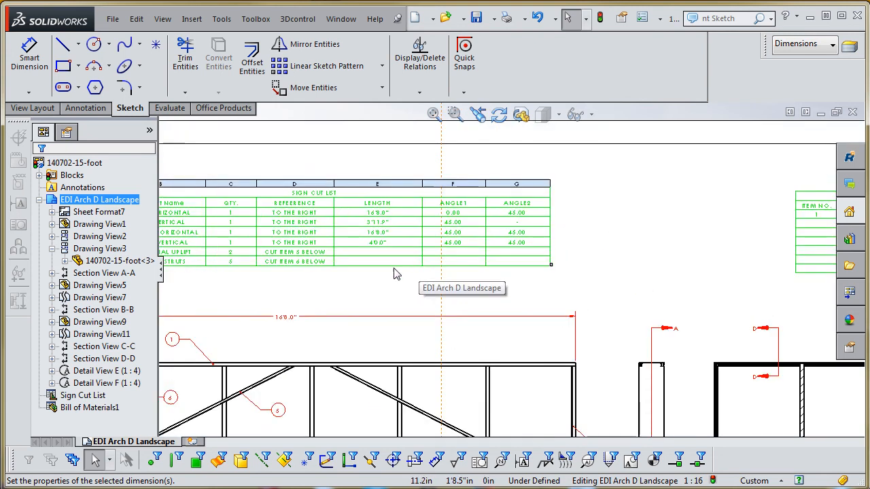
pyautogui.scroll(2, 394, 276)
pyautogui.scroll(-2, 399, 262)
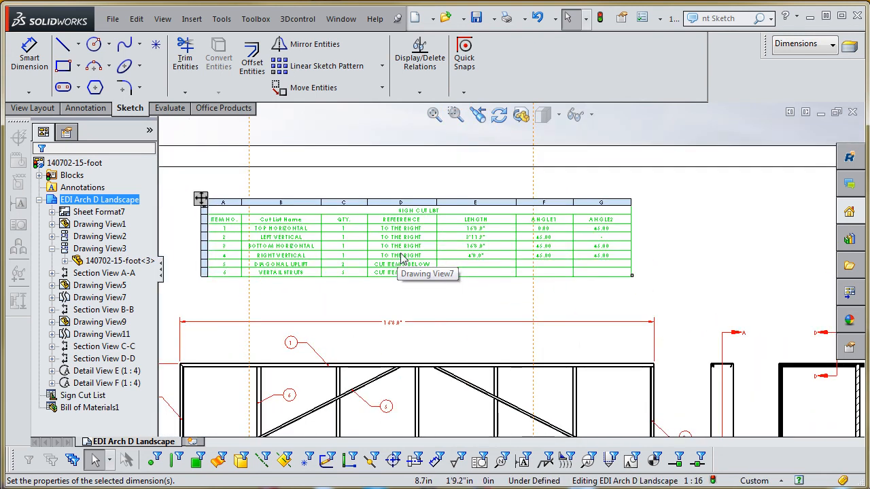
pyautogui.scroll(-2, 401, 260)
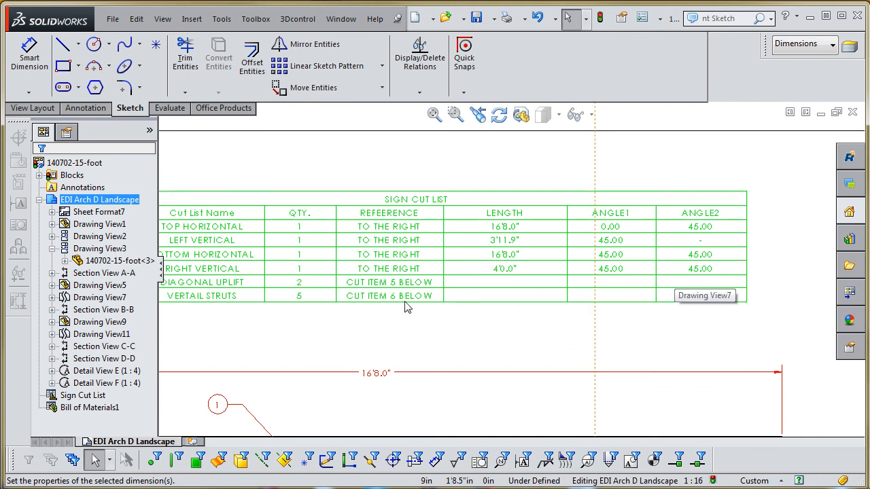
pyautogui.press('z')
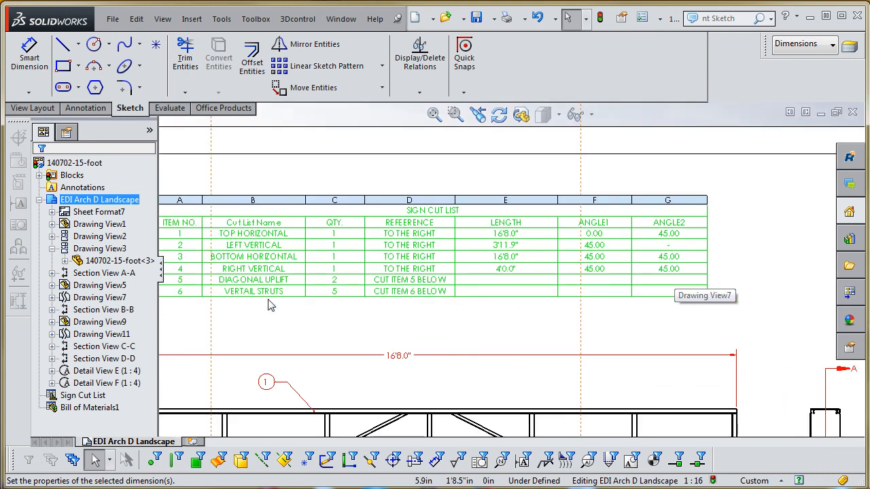
pyautogui.scroll(5, 303, 298)
pyautogui.scroll(-4, 534, 394)
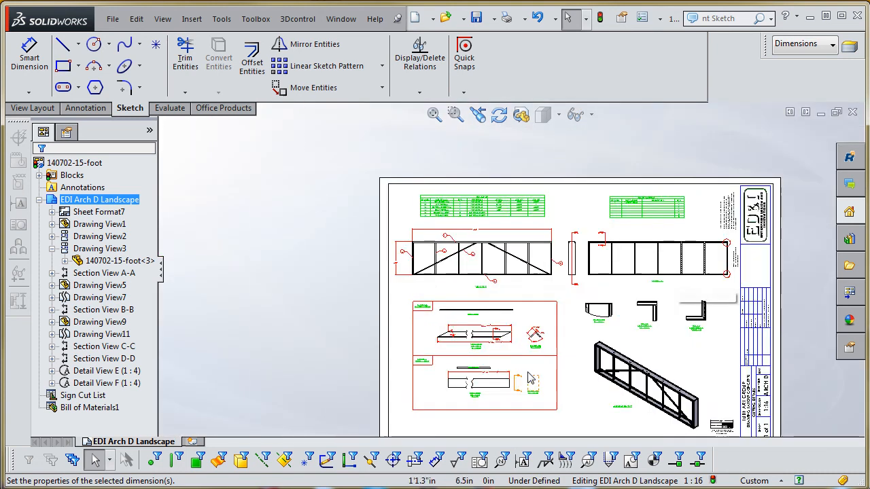
pyautogui.scroll(3, 527, 359)
pyautogui.scroll(-5, 629, 221)
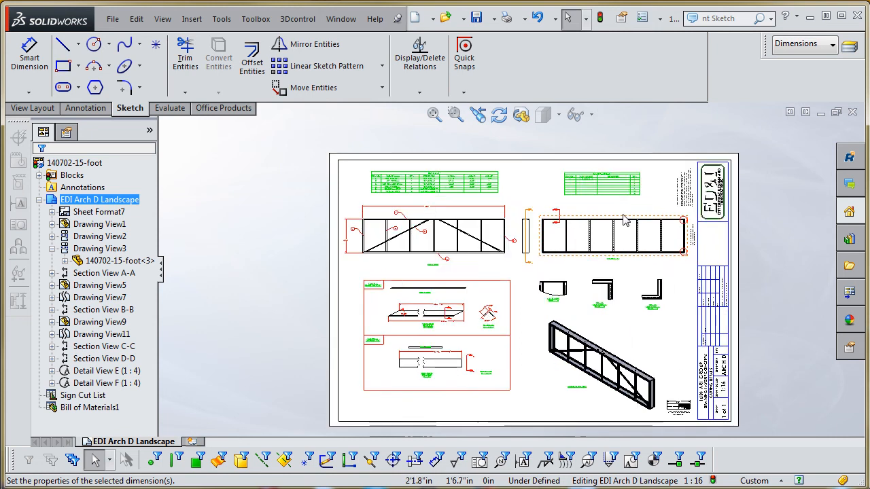